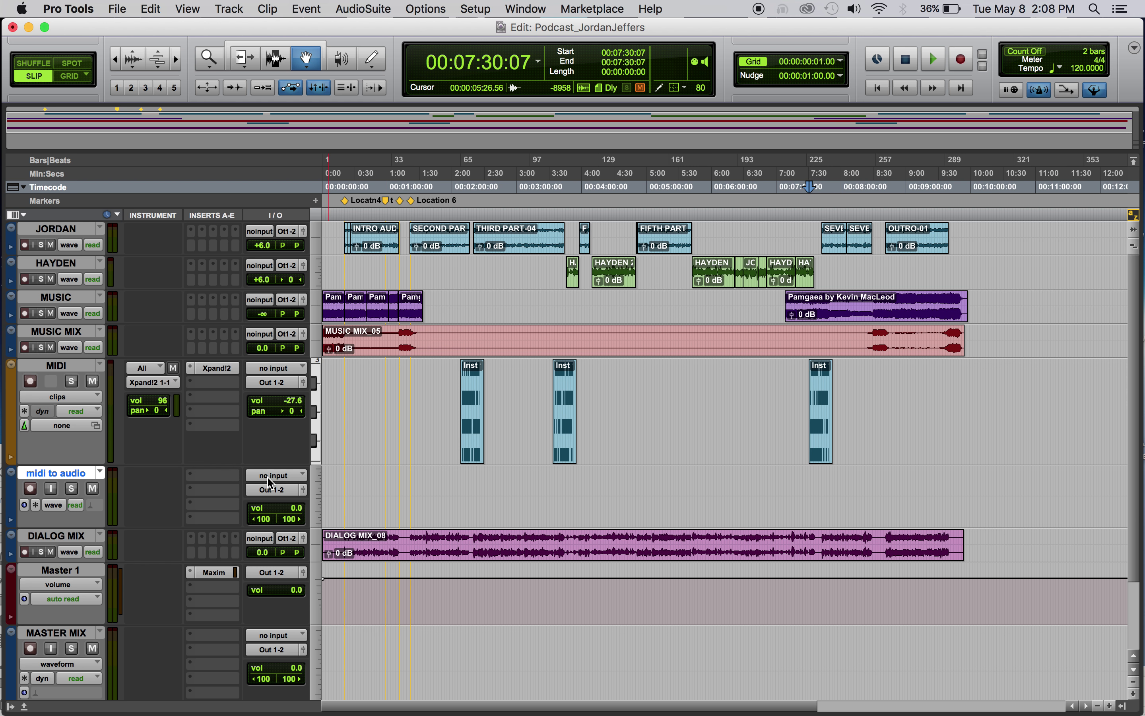
Set the midi to audio track's input to bus 3-4
left_click(287, 476)
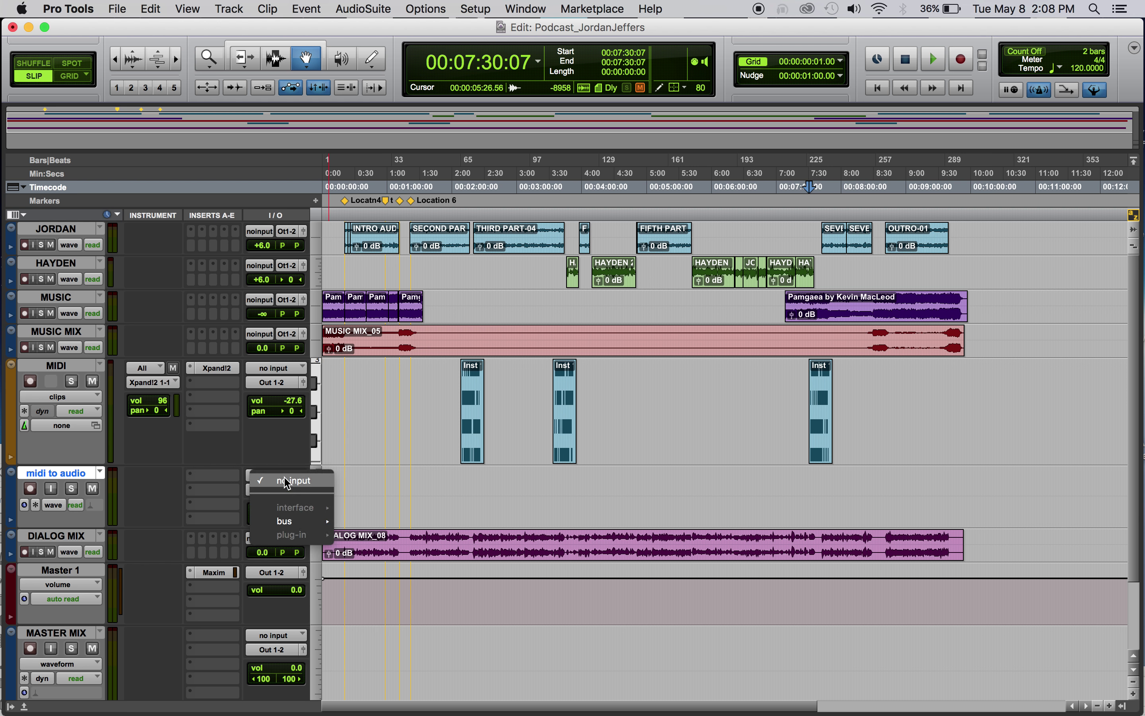
mouse_move(288, 521)
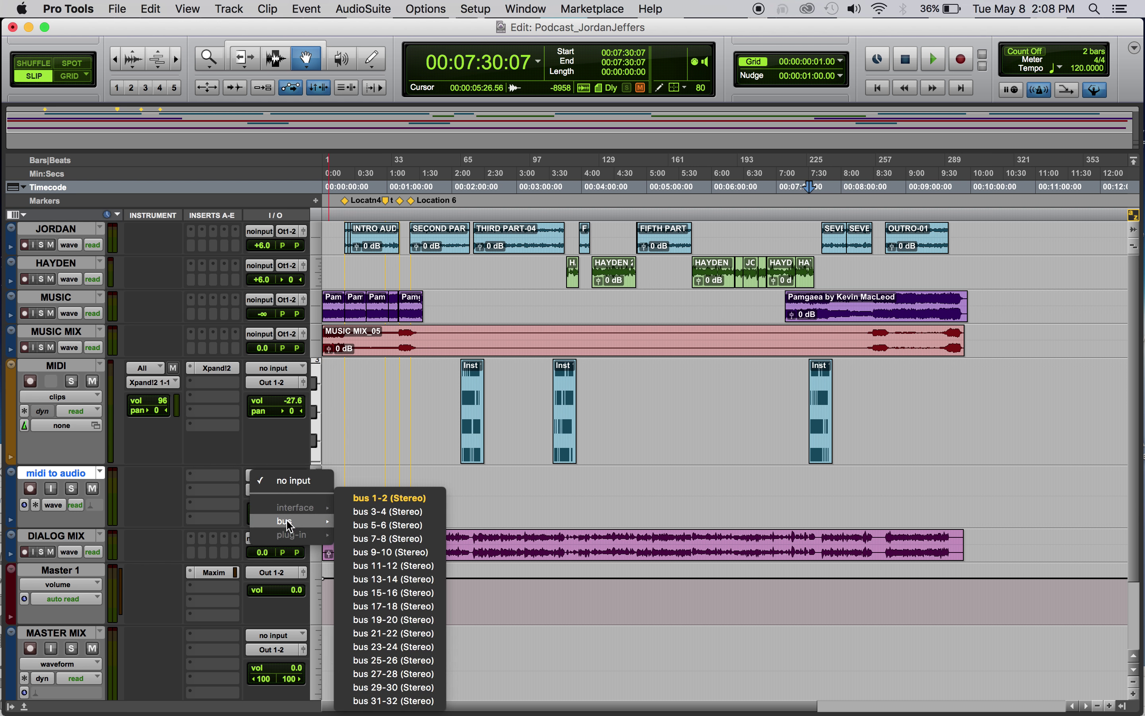
left_click(392, 512)
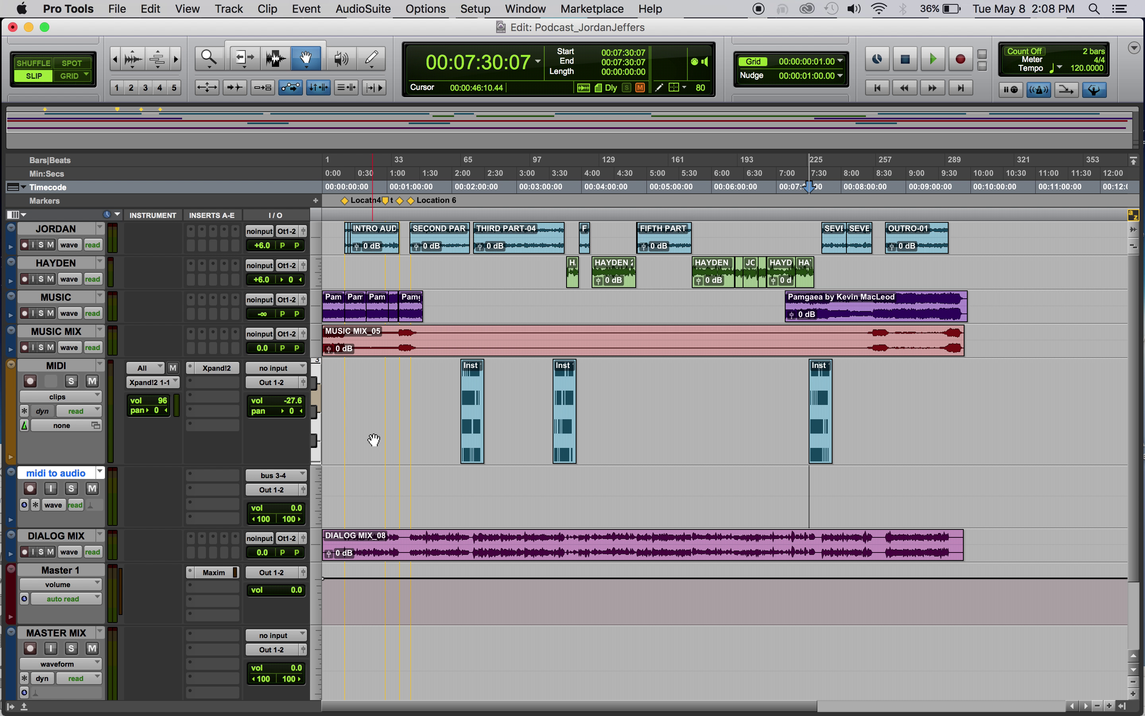
Route the MIDI track's output to bus 5-6
left_click(272, 382)
mouse_move(289, 396)
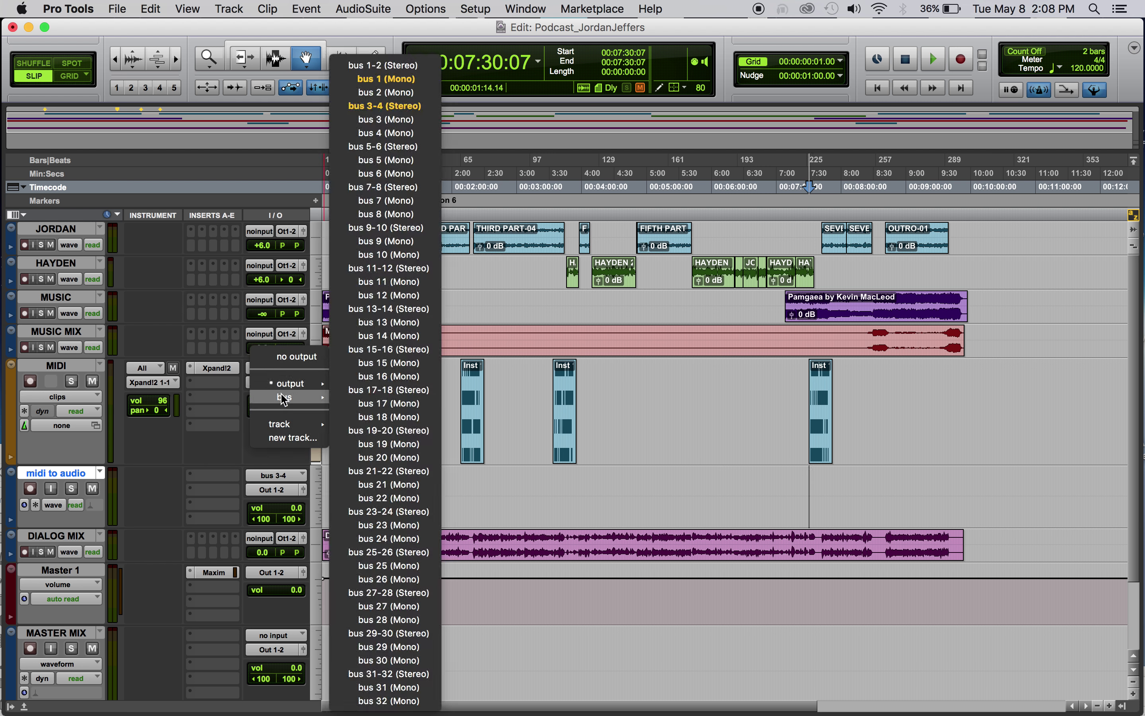
left_click(405, 150)
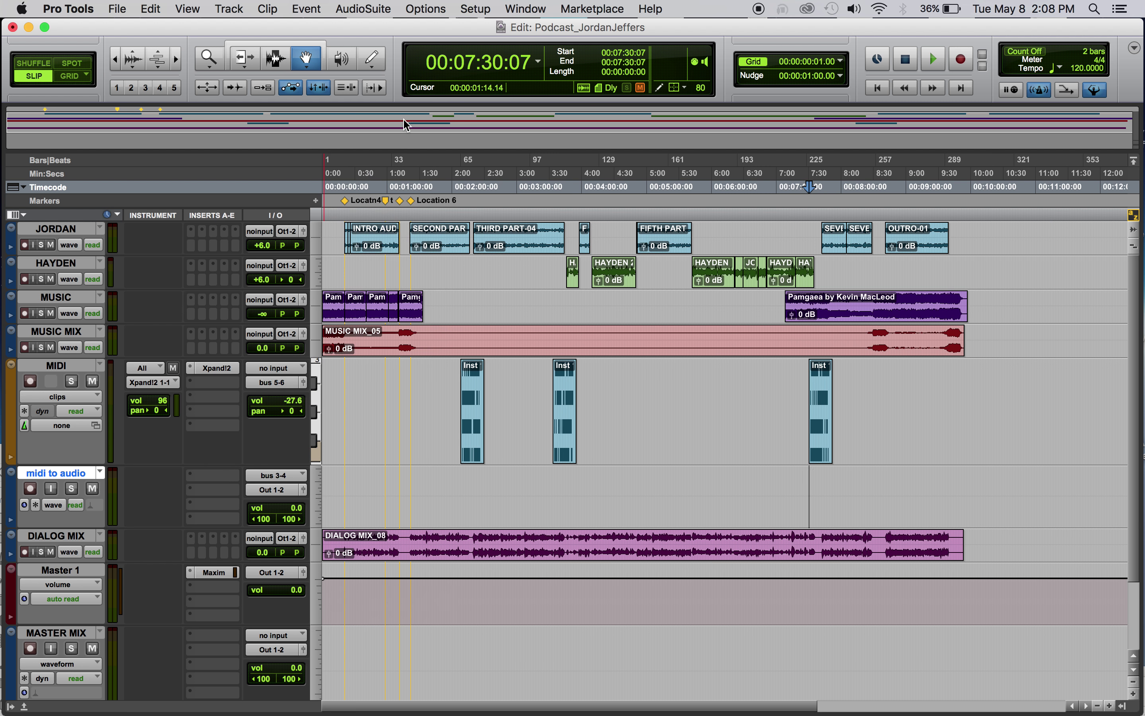
left_click(274, 386)
Switch the MIDI track's output to bus 3-4 and record-arm midi to audio
mouse_move(294, 384)
left_click(379, 107)
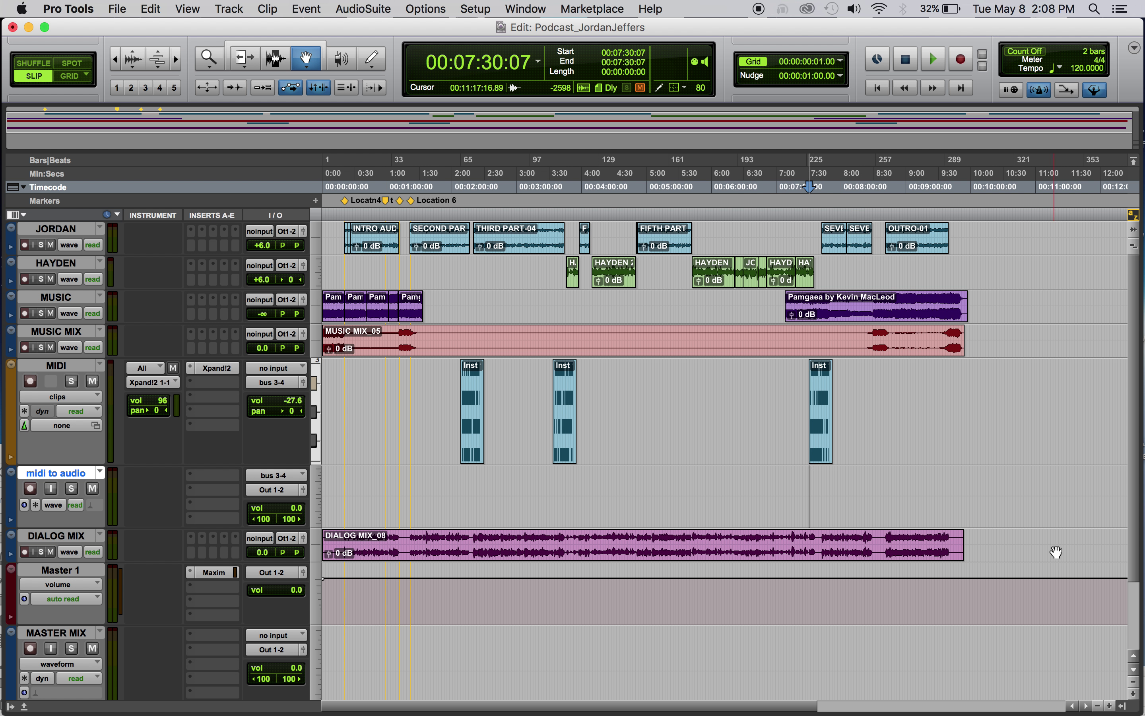
left_click(30, 489)
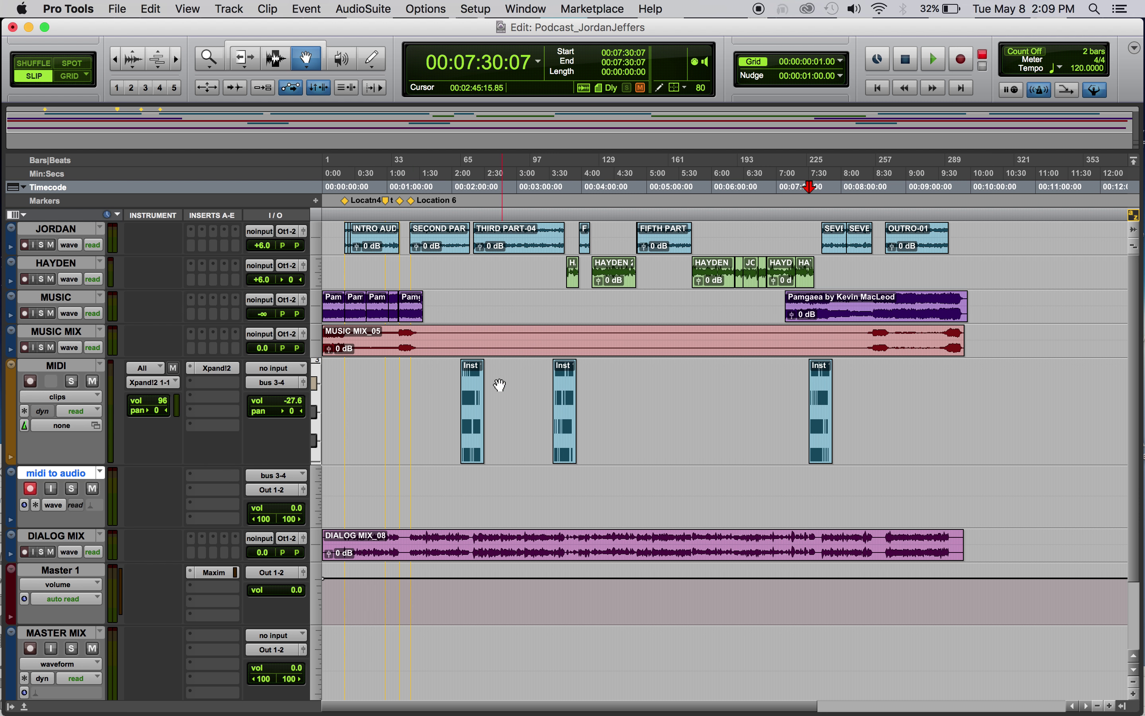
Select the first Inst clip's range on the MIDI track
left_click(478, 407)
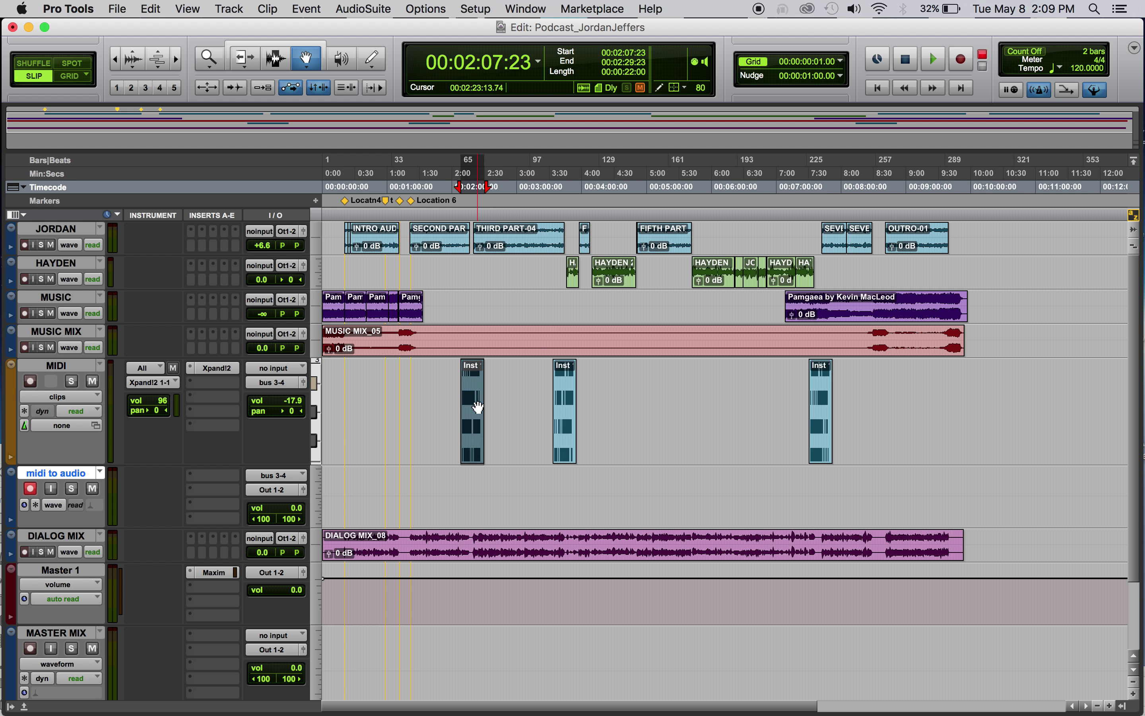
left_click(567, 413)
left_click(824, 420)
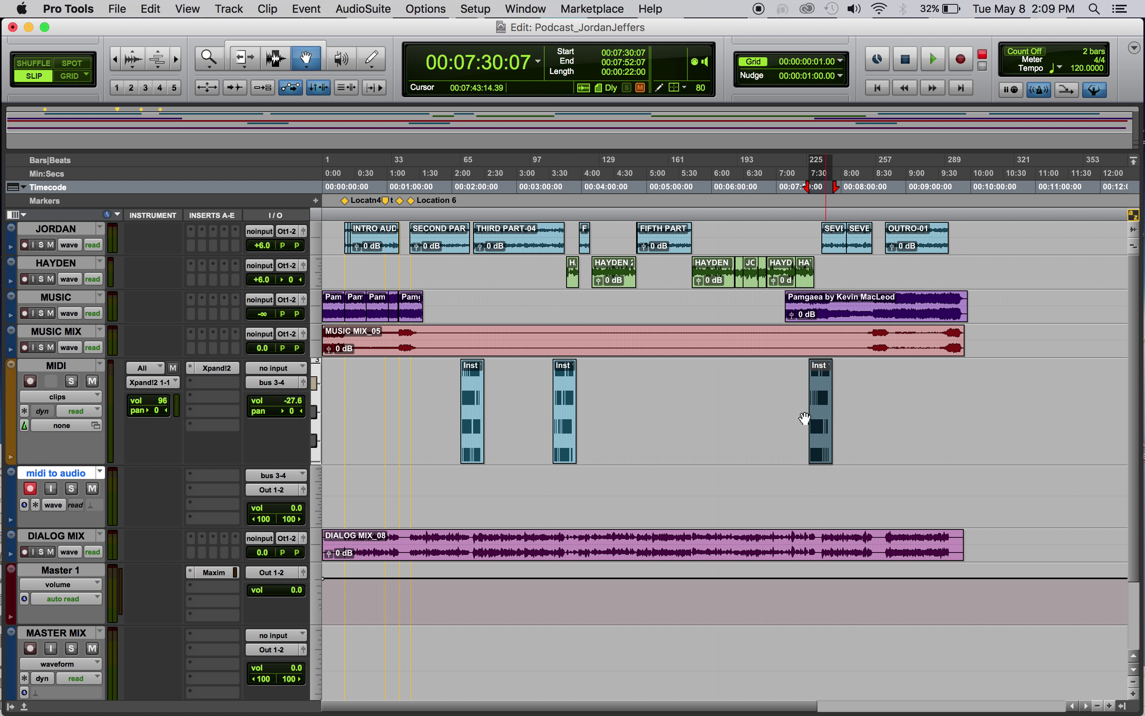
left_click(474, 419)
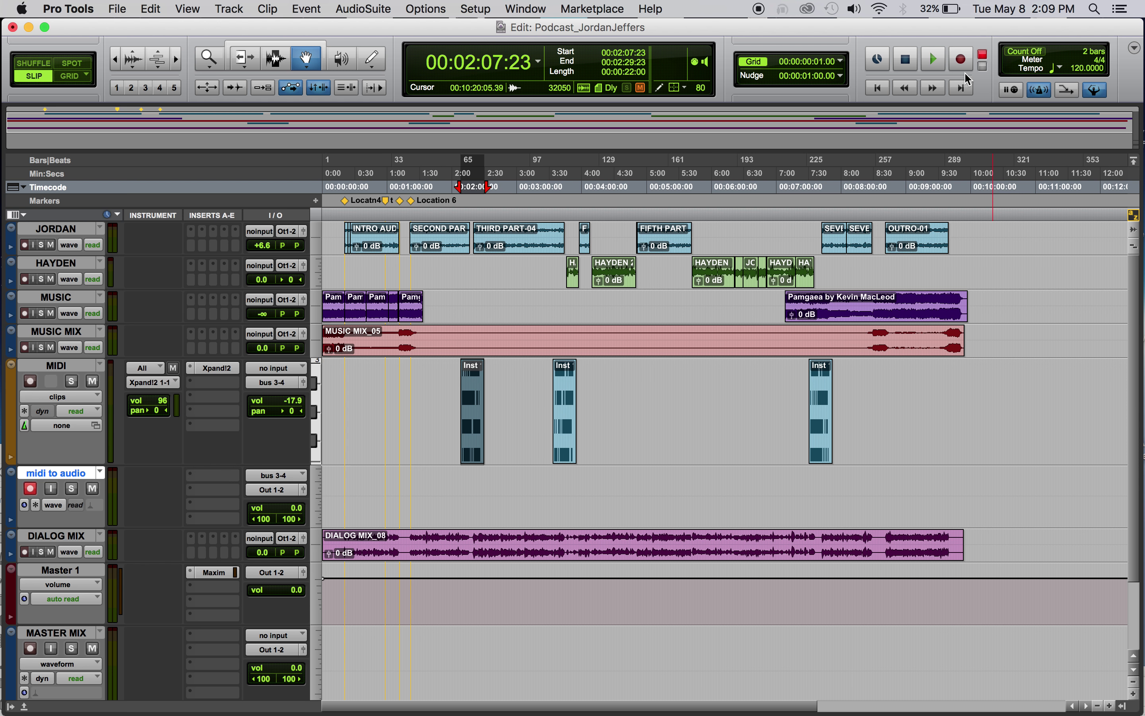
Run a test recording of the selected range and undo the empty take
left_click(961, 62)
left_click(935, 59)
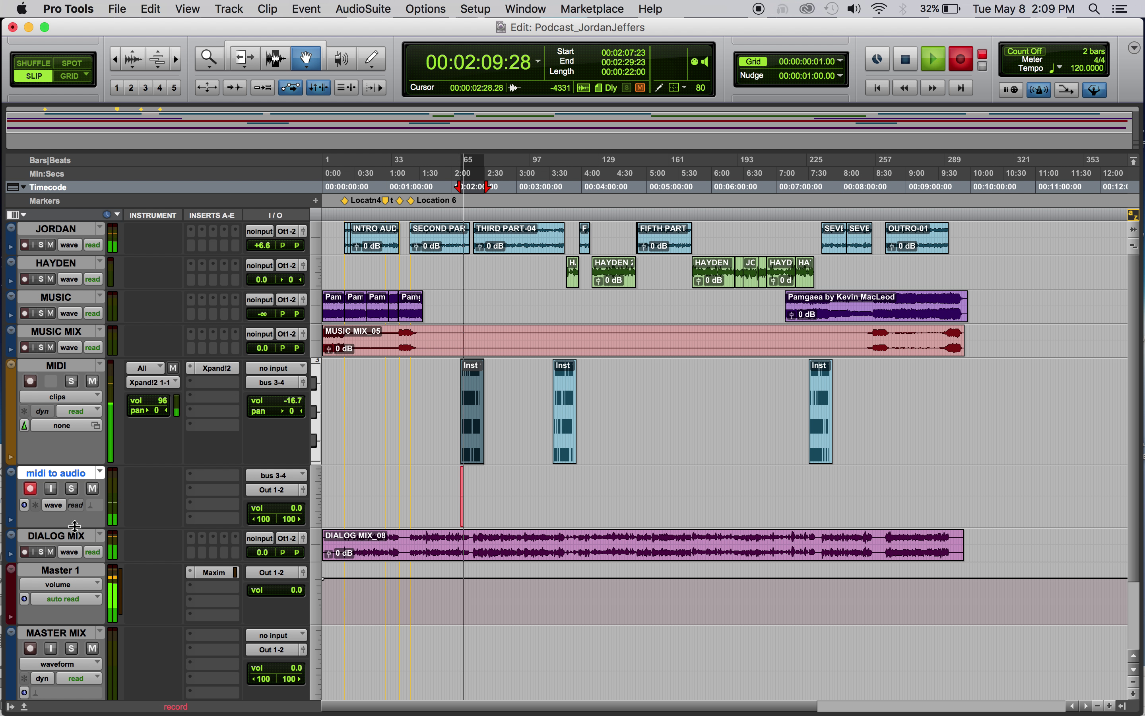
key("space")
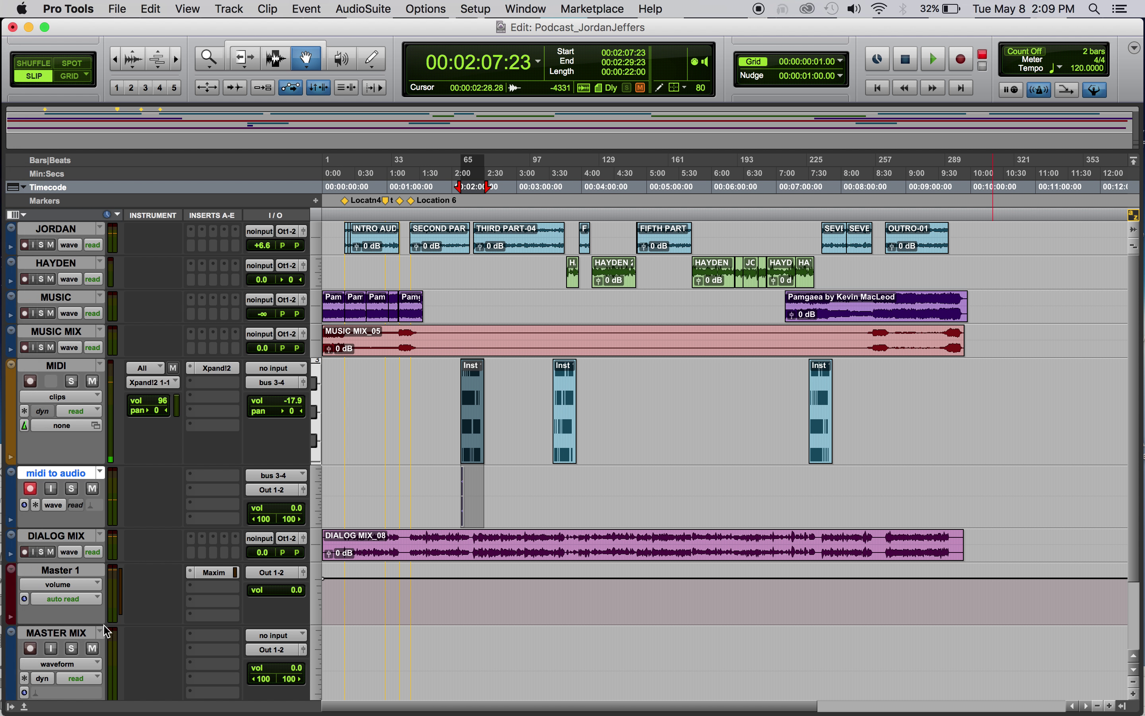
key("super+z")
Solo MIDI and midi to audio, audition the range, then record the first Inst clip
left_click(72, 382)
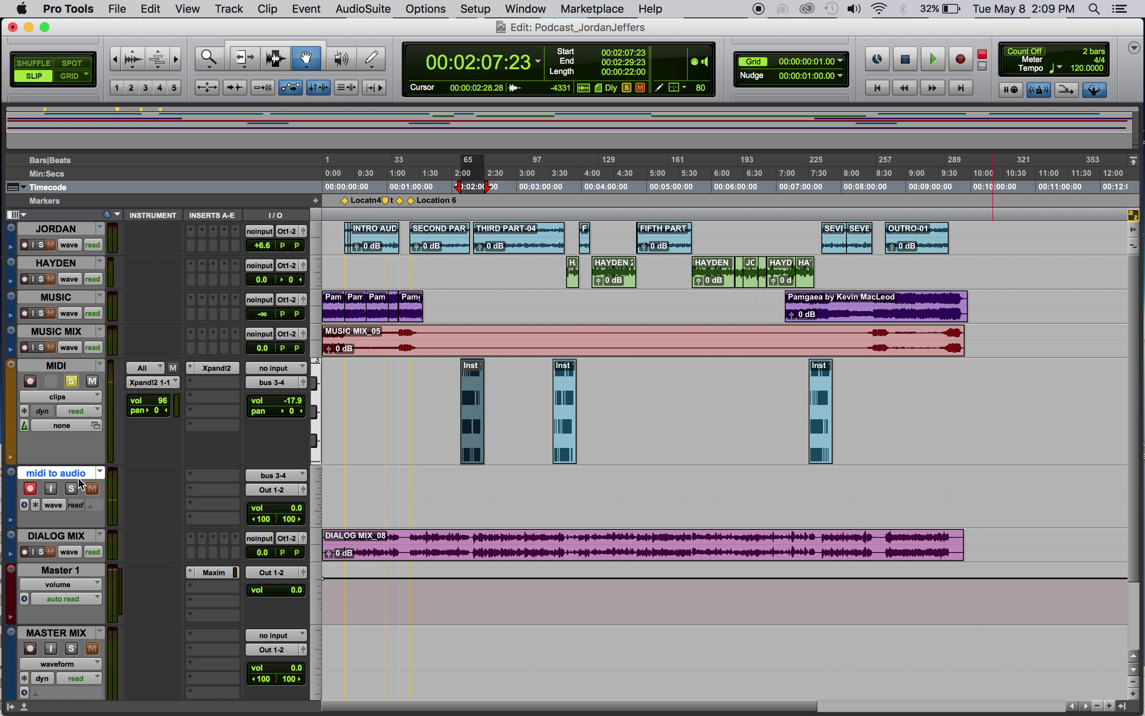
left_click(72, 488)
left_click(931, 65)
left_click(940, 54)
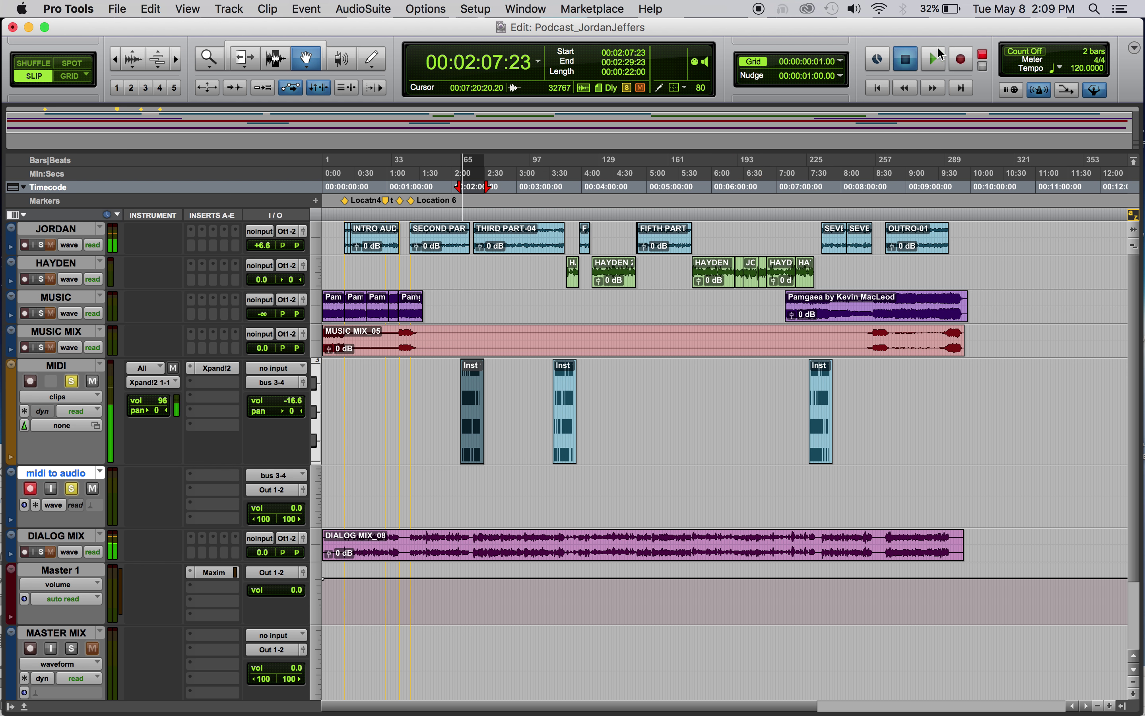
left_click(933, 65)
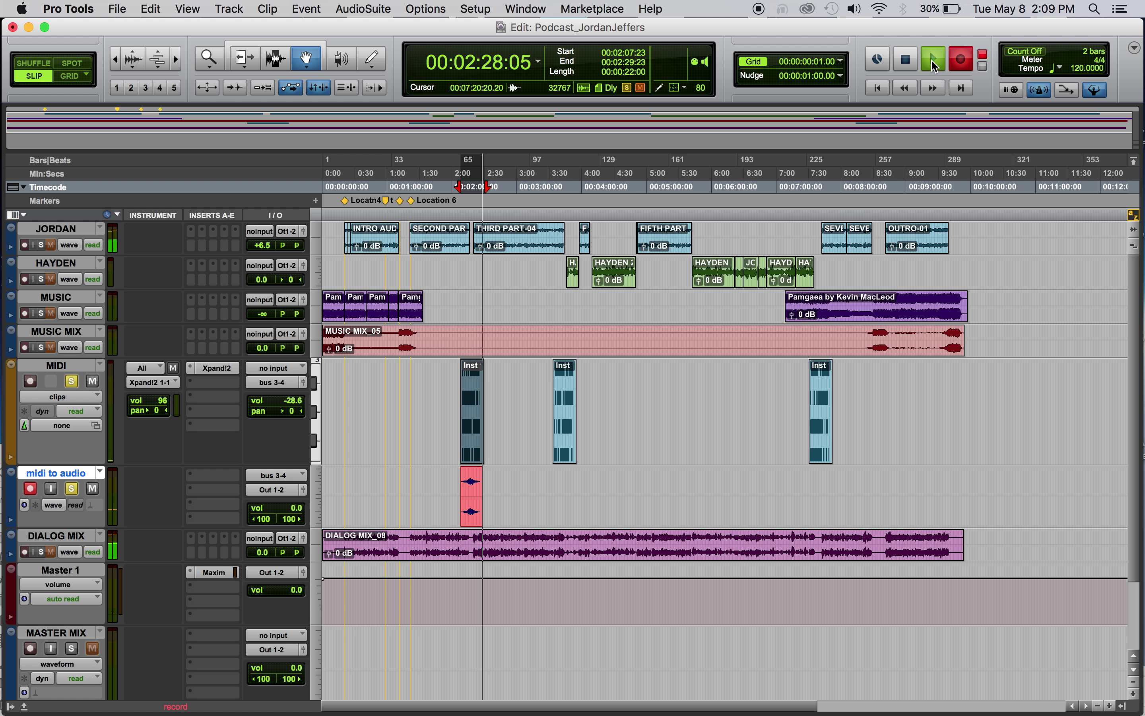
key("space")
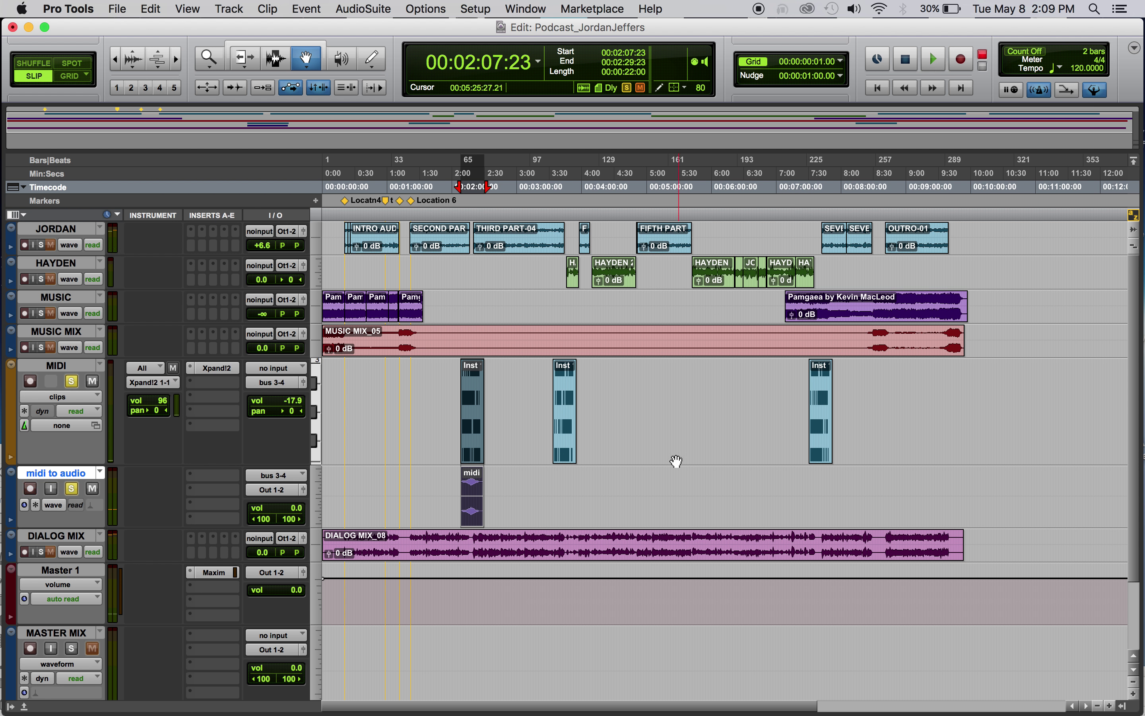
Record the second Inst clip as a new 'midi' audio clip on midi to audio
left_click(570, 431)
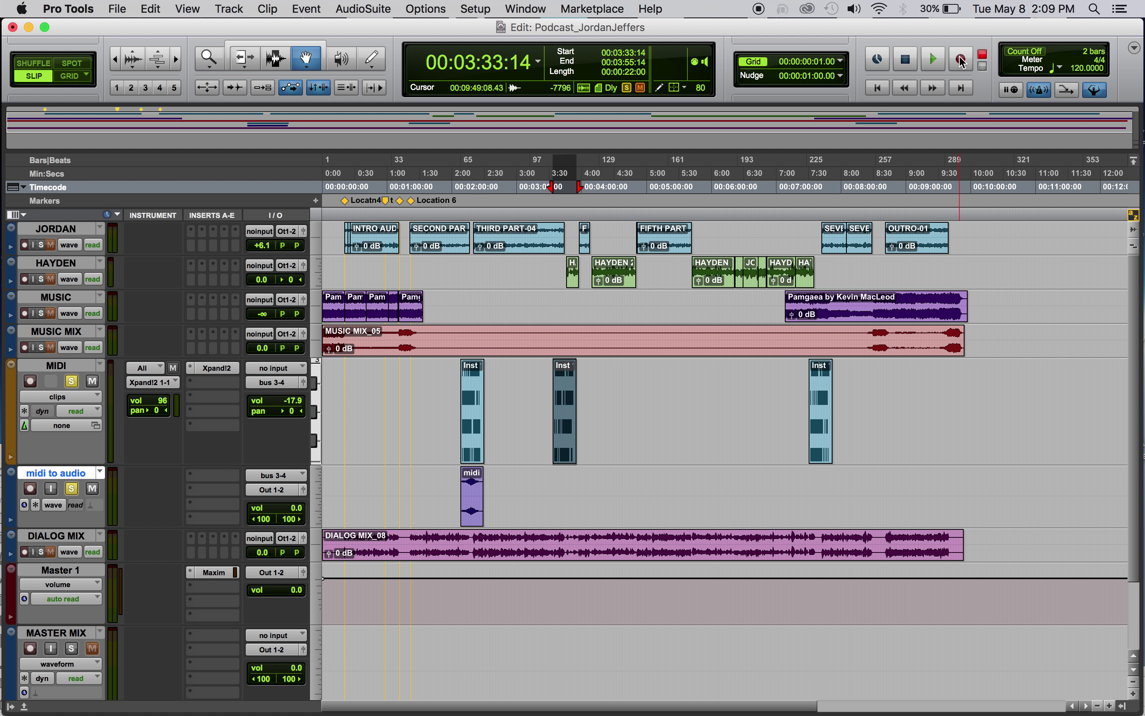
left_click(960, 59)
left_click(933, 59)
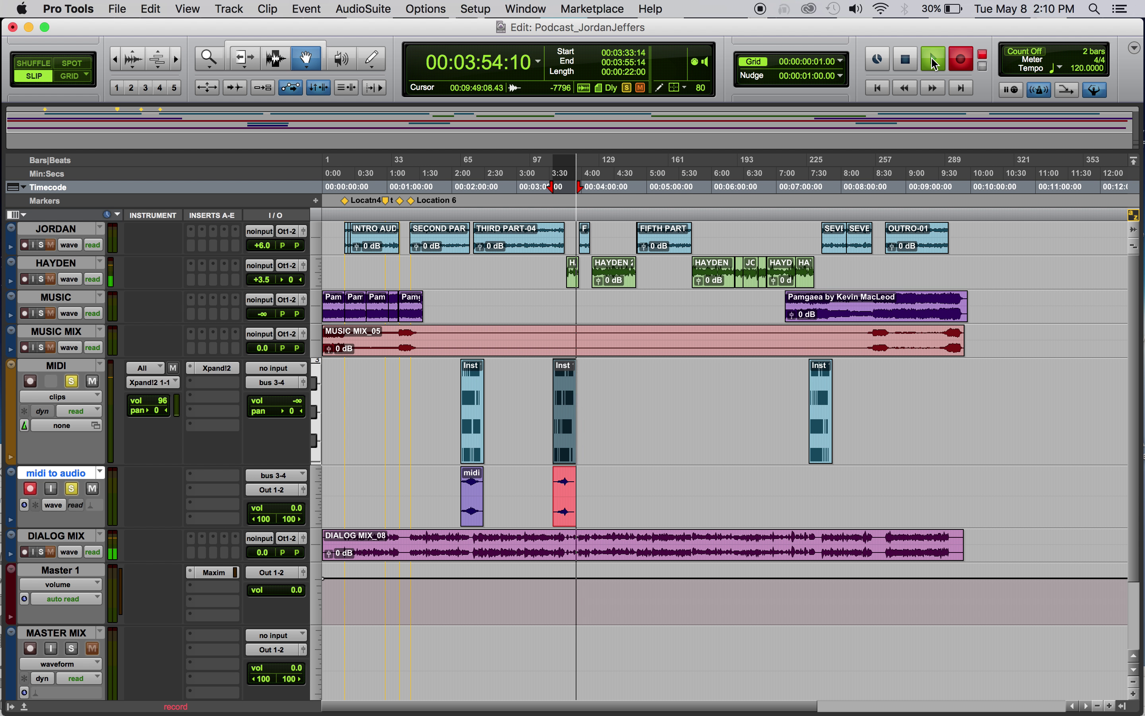
left_click(934, 63)
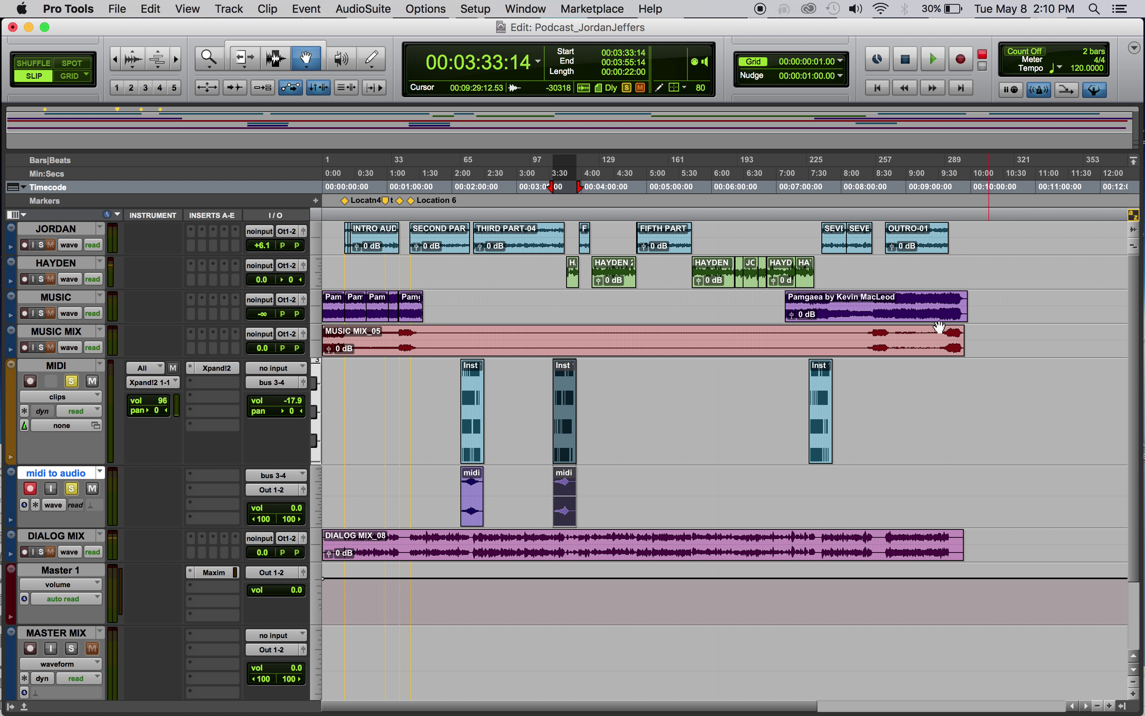
left_click(819, 426)
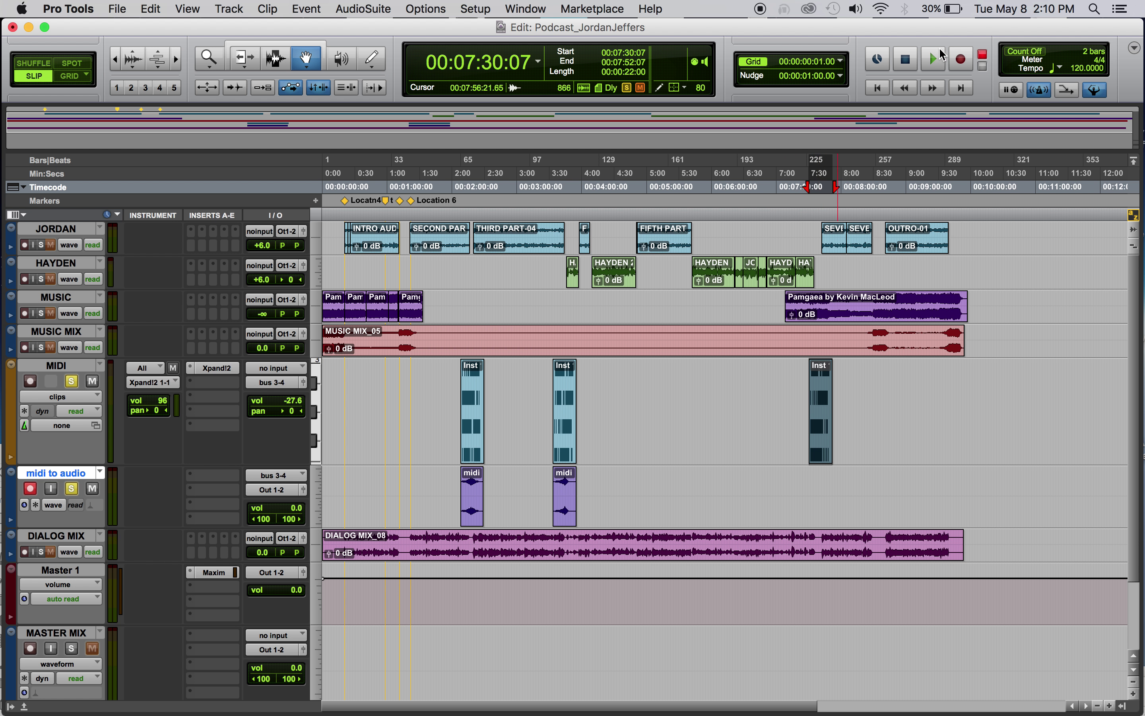
Record the third Inst clip as a third 'midi' audio clip on midi to audio
left_click(960, 59)
left_click(936, 59)
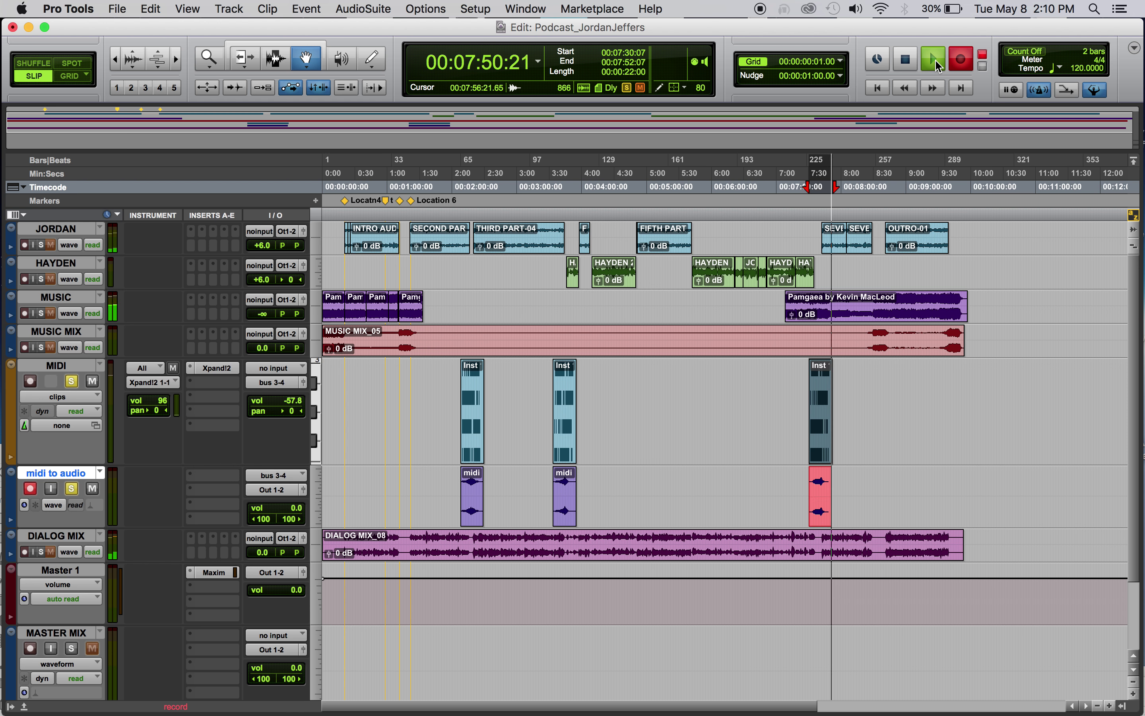
key("space")
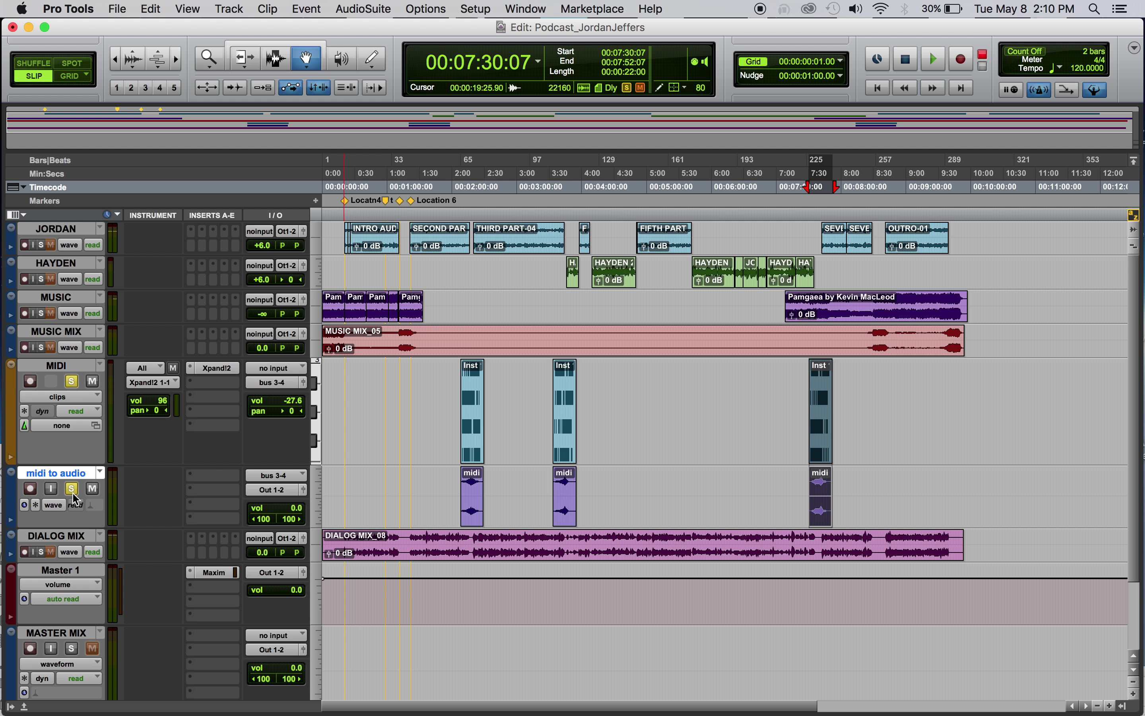
Unsolo and mute MIDI, hide it via the Tracks list, and unsolo midi to audio
left_click(69, 382)
left_click(92, 382)
left_click(11, 705)
left_click(230, 366)
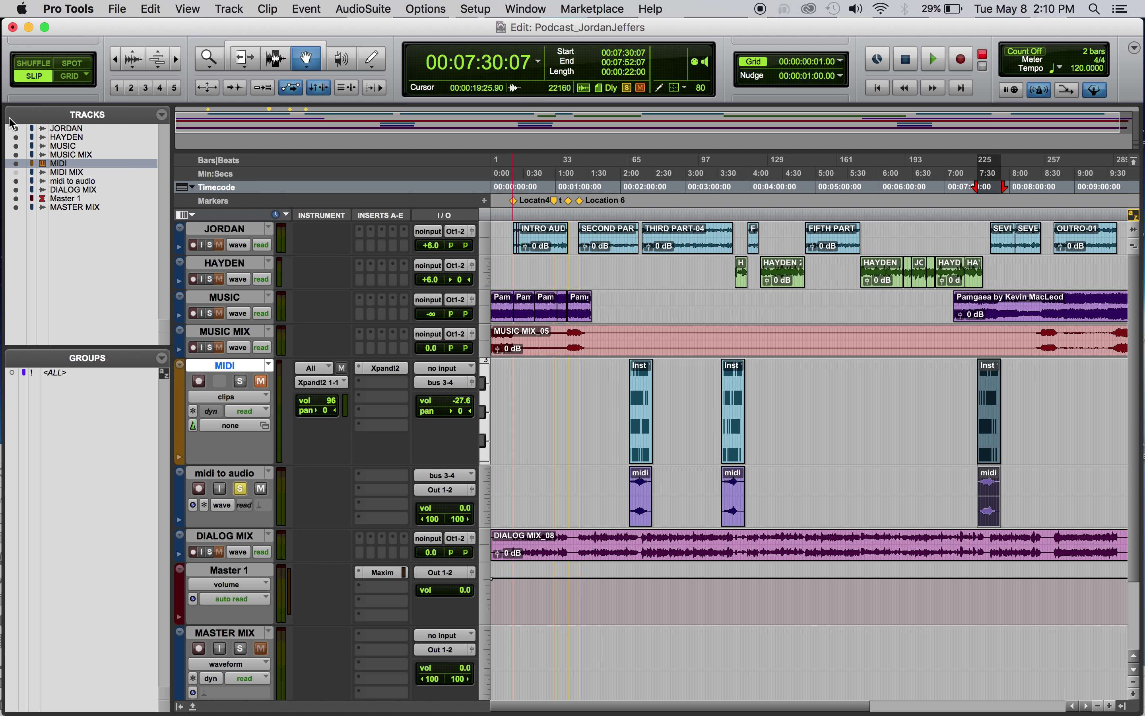
left_click(16, 164)
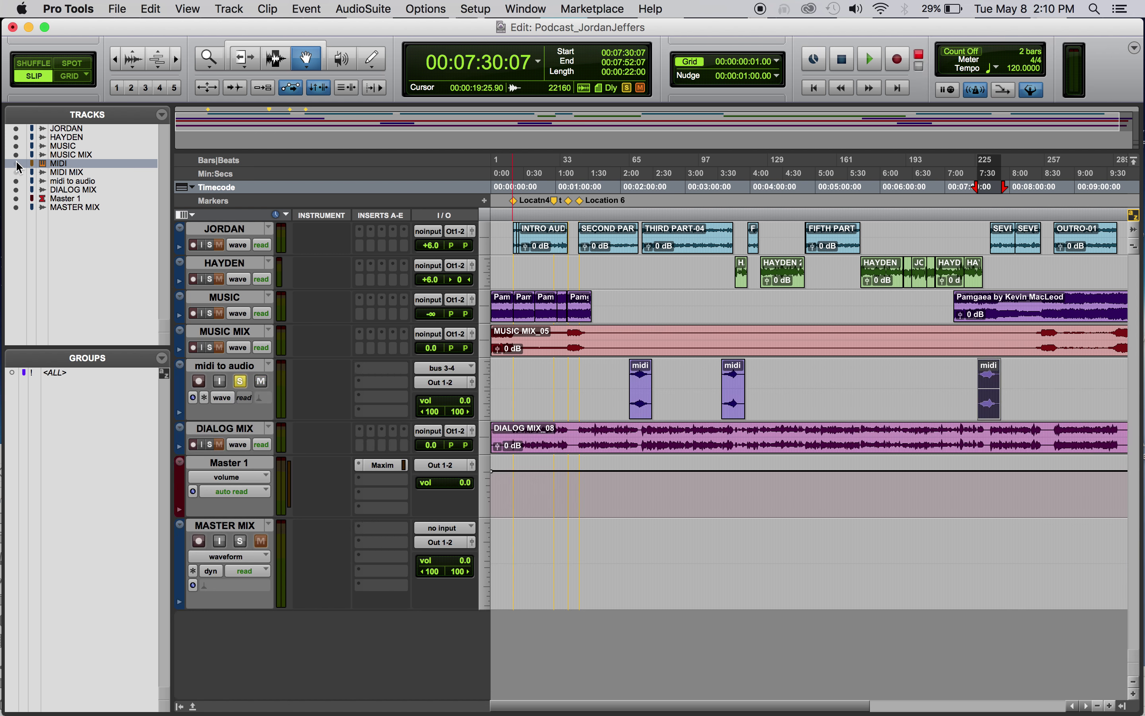
left_click(180, 706)
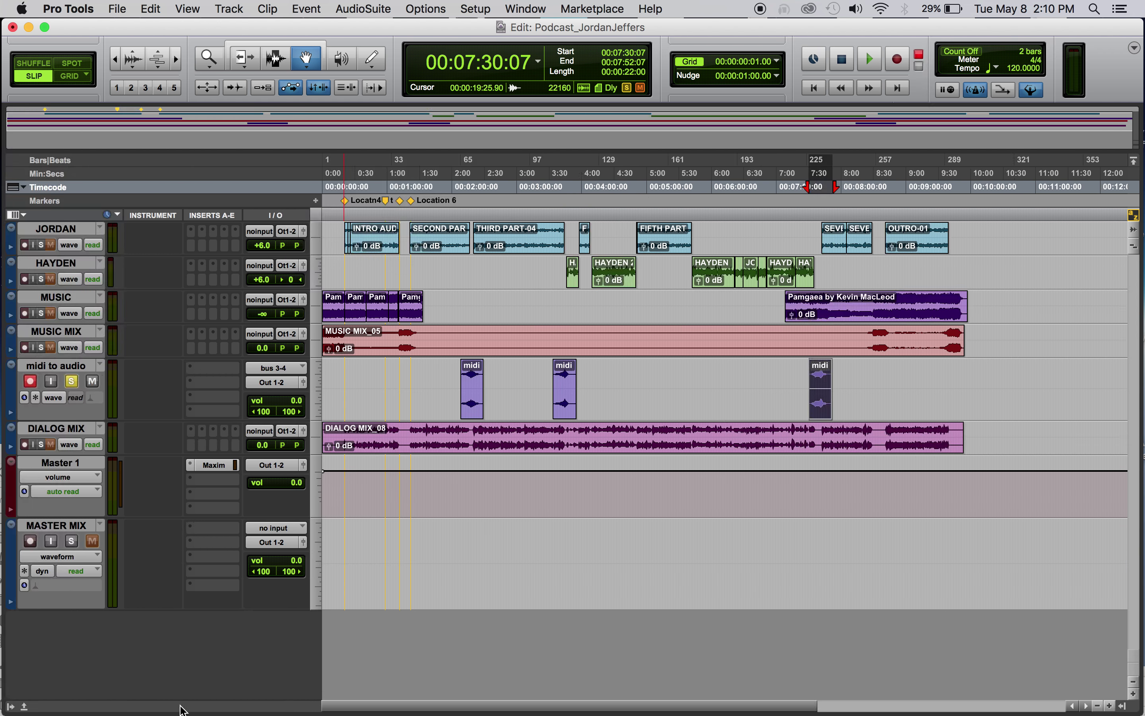
left_click(71, 381)
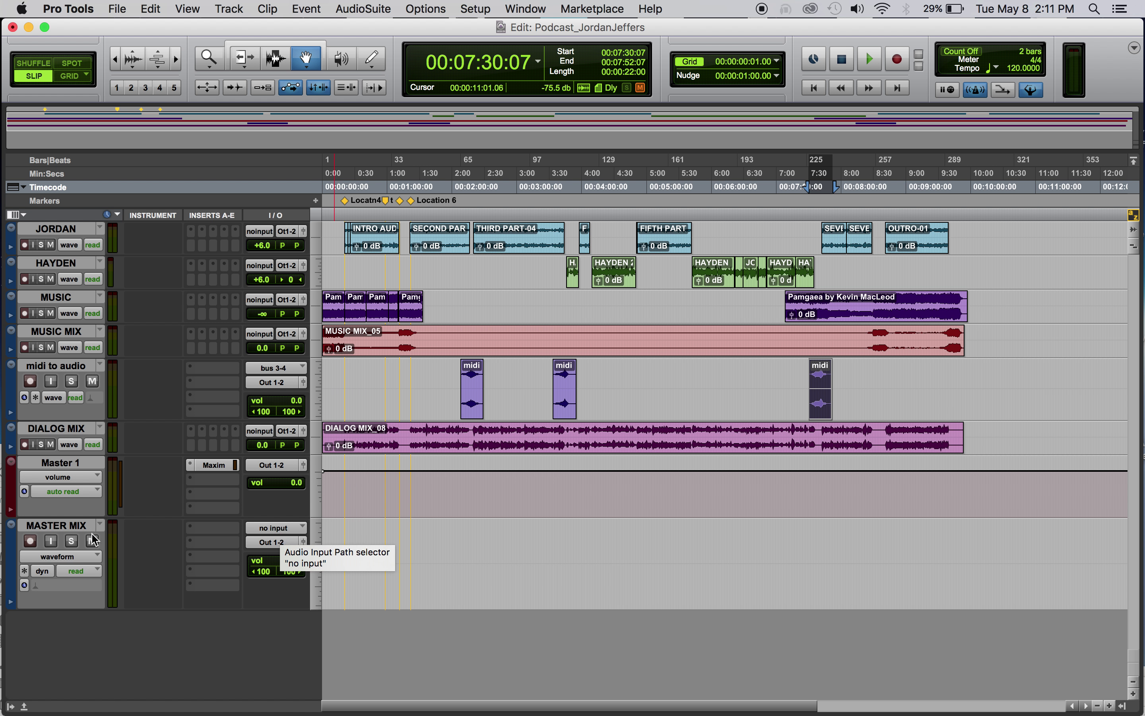
Set MASTER MIX's input to bus 5-6, then select the tracks from JORDAN to DIALOG MIX
left_click(60, 528)
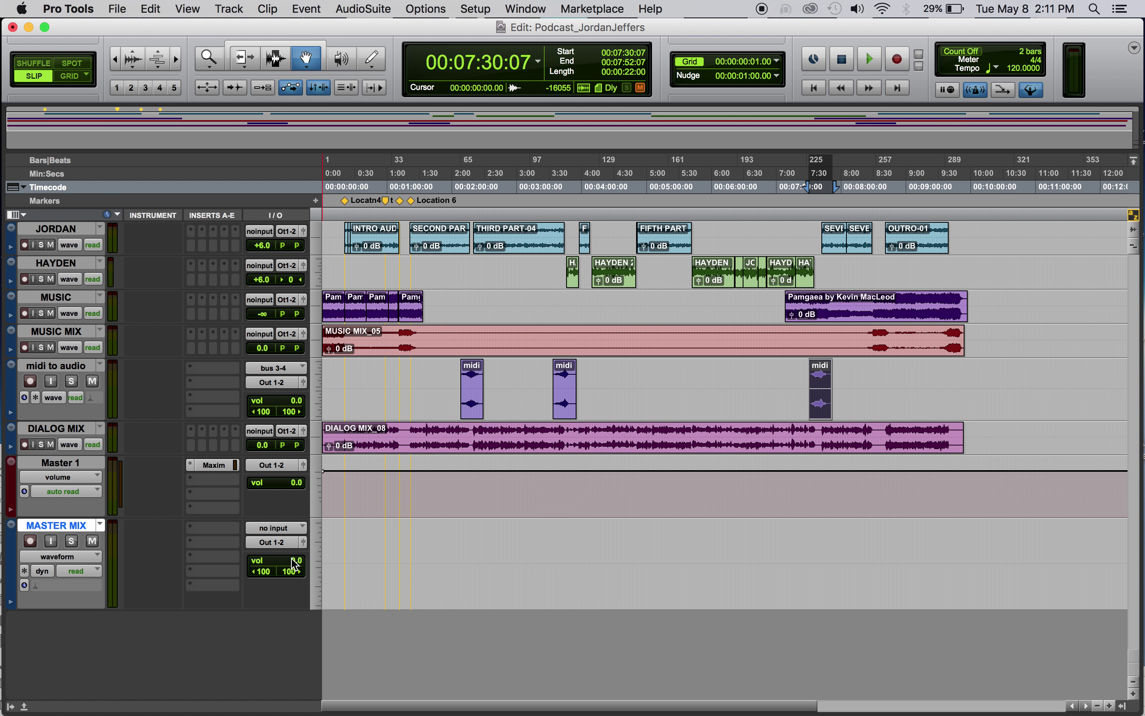
left_click(278, 530)
mouse_move(284, 575)
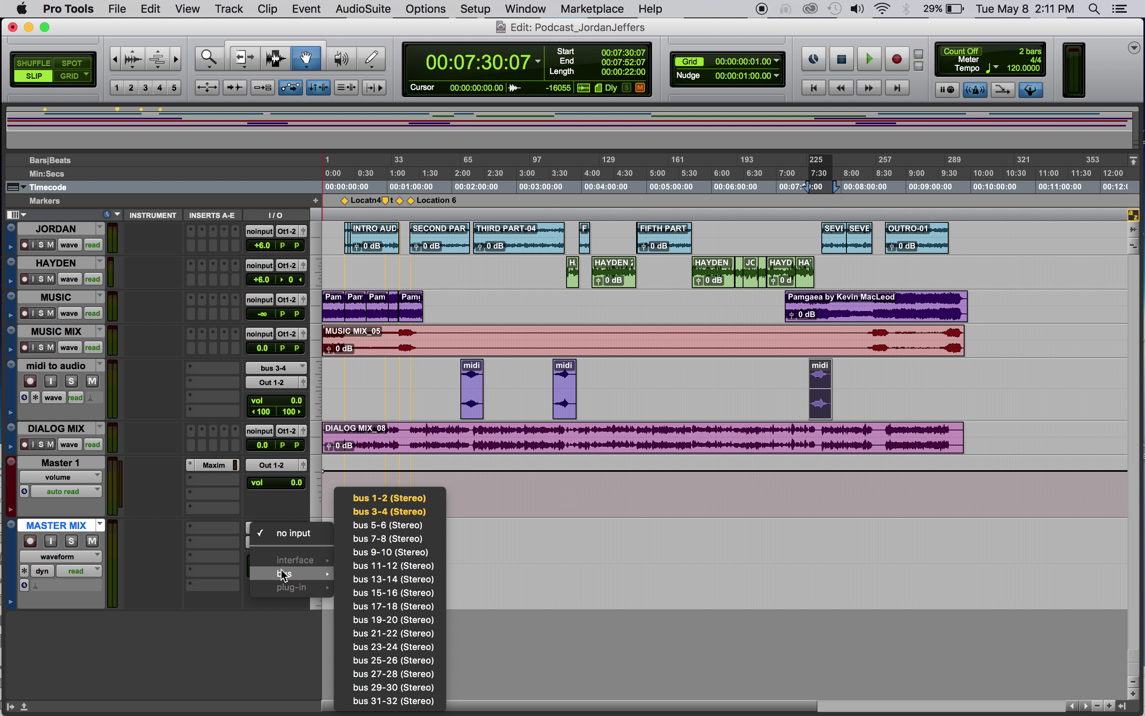
left_click(404, 526)
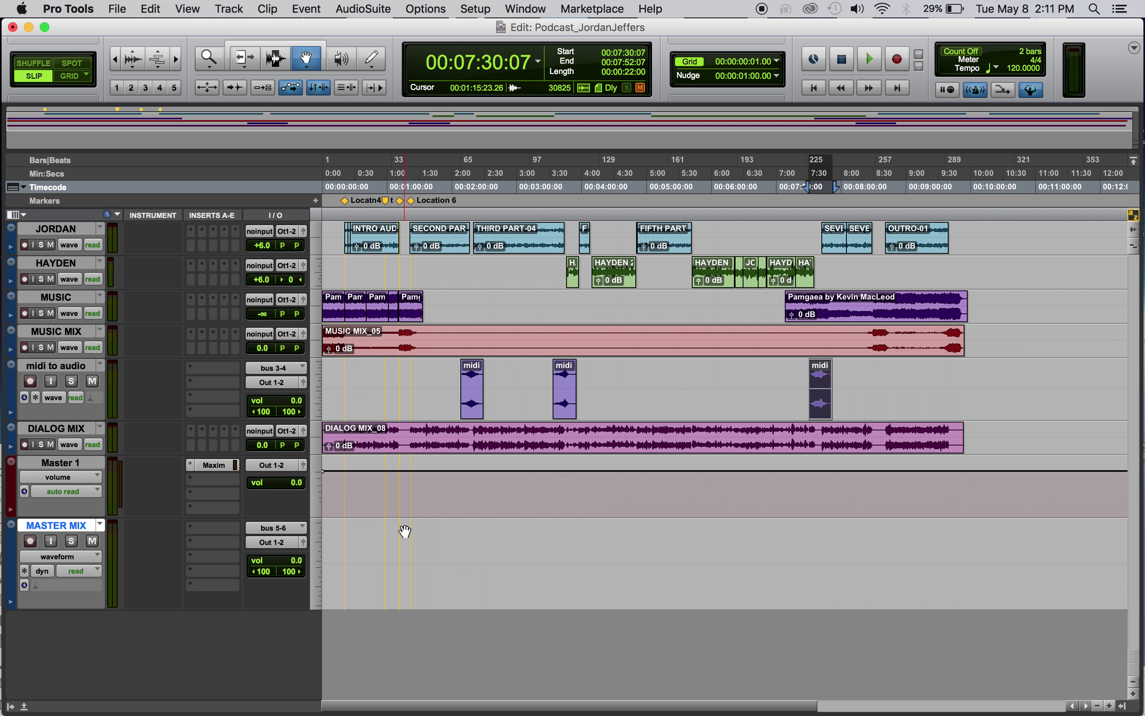
left_click(56, 230)
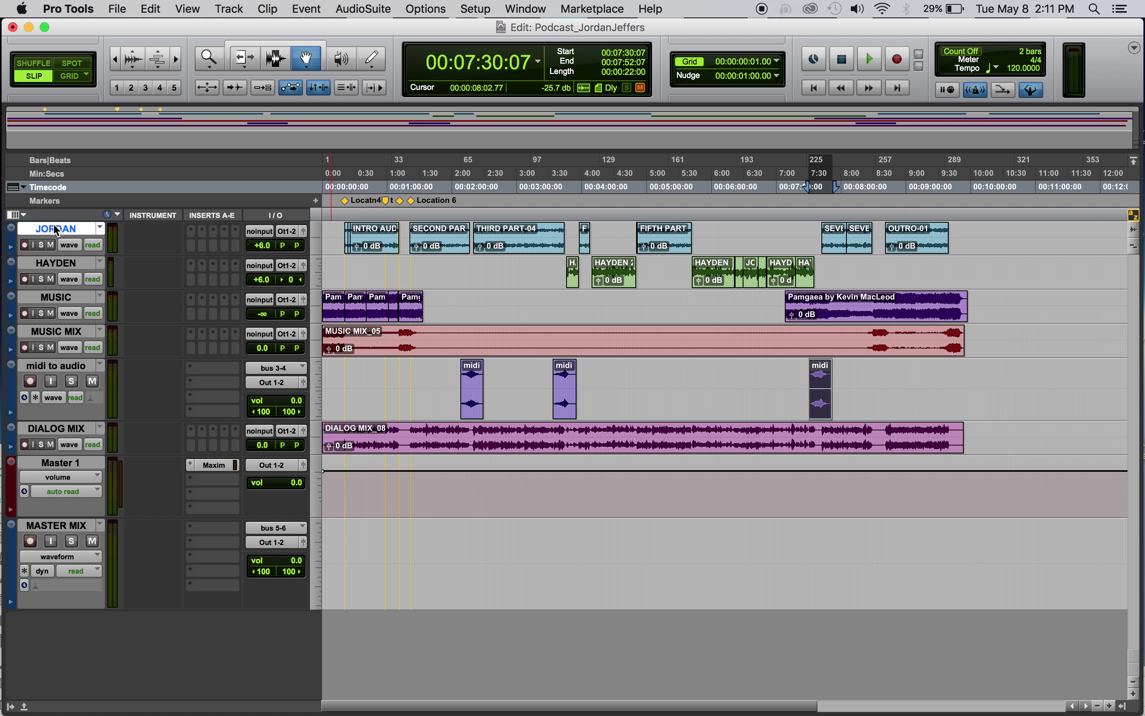
left_click(57, 428, "shift")
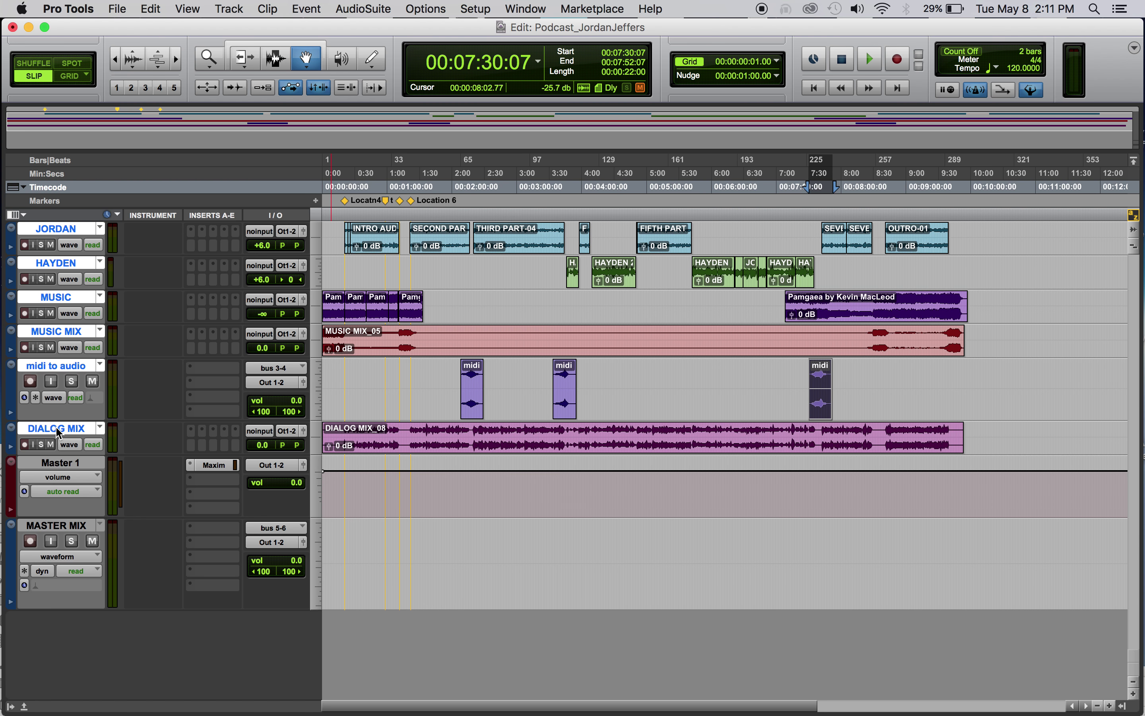
Send the selected JORDAN-to-DIALOG MIX tracks' outputs to bus 5-6
left_click(291, 232)
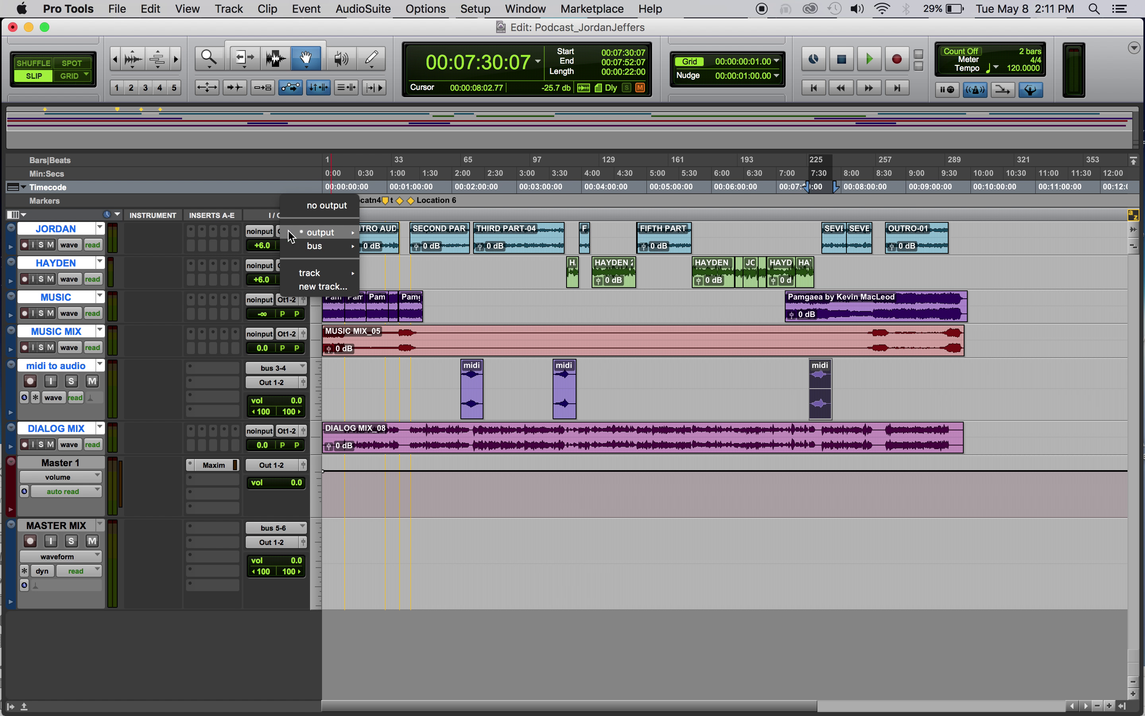
mouse_move(326, 245)
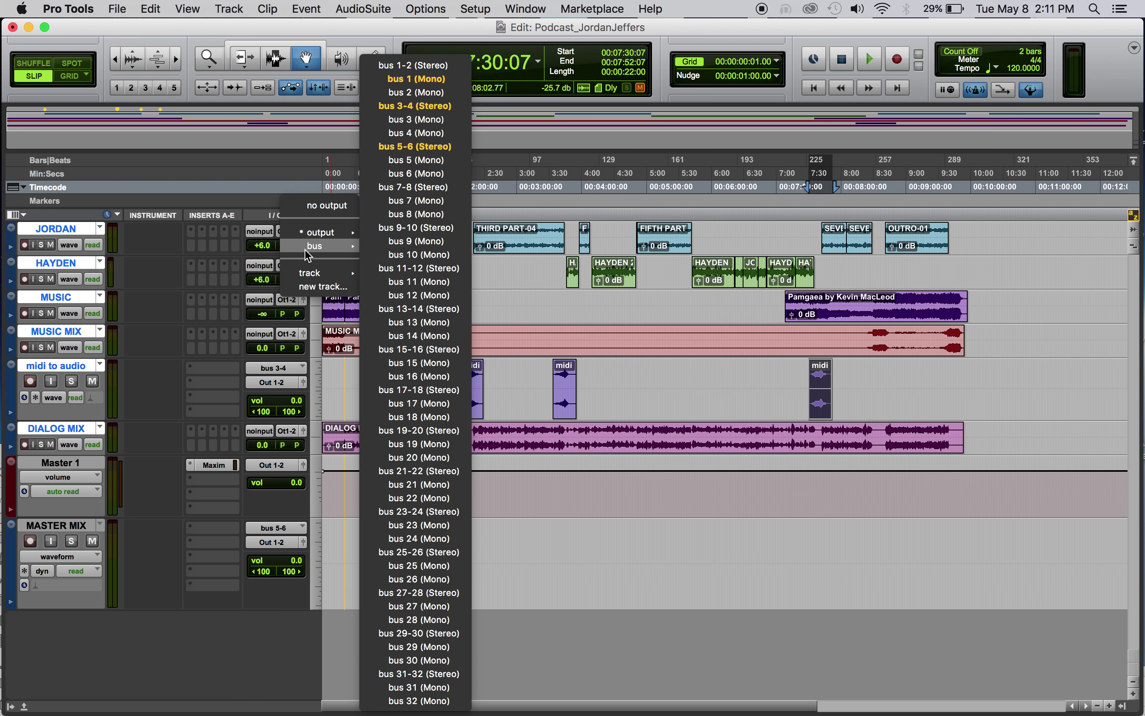
left_click(434, 151)
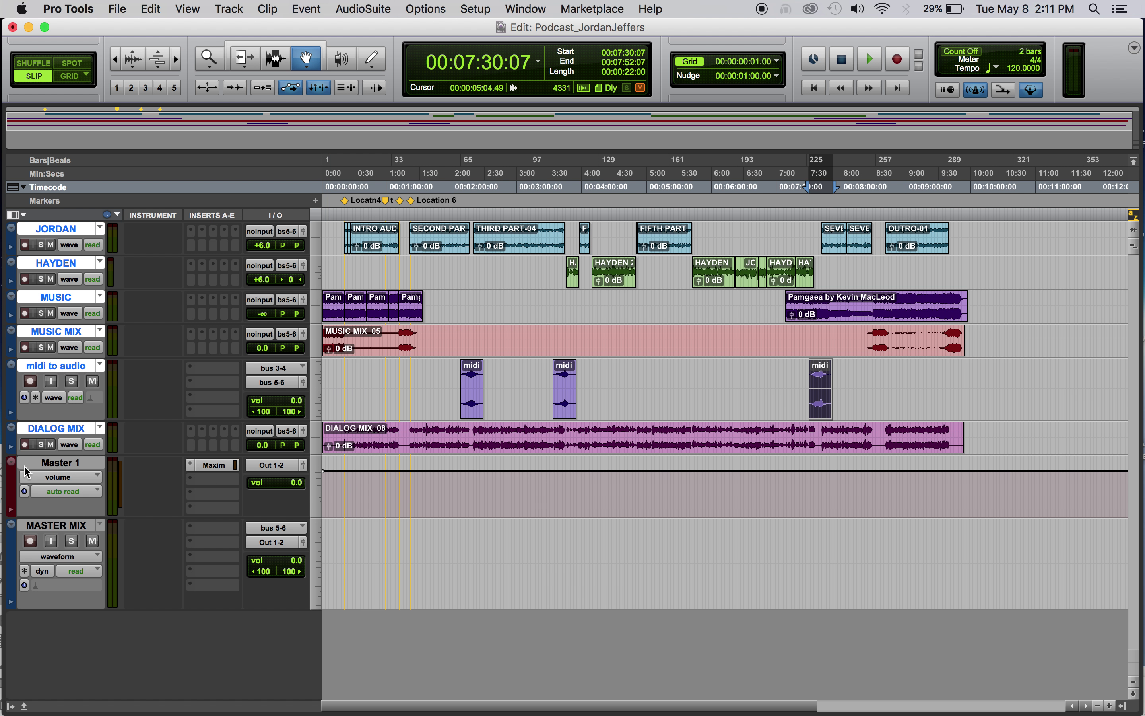
Change Master 1's output from Out 1-2 to bus 5-6
left_click(279, 465)
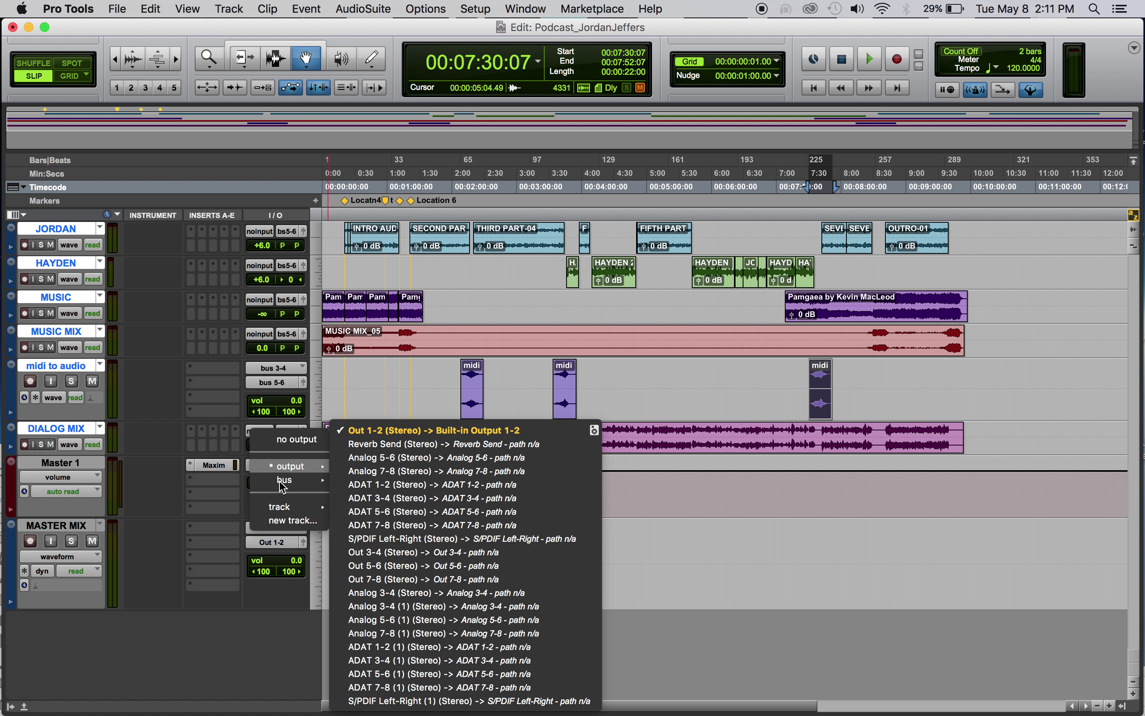
mouse_move(285, 481)
left_click(401, 511)
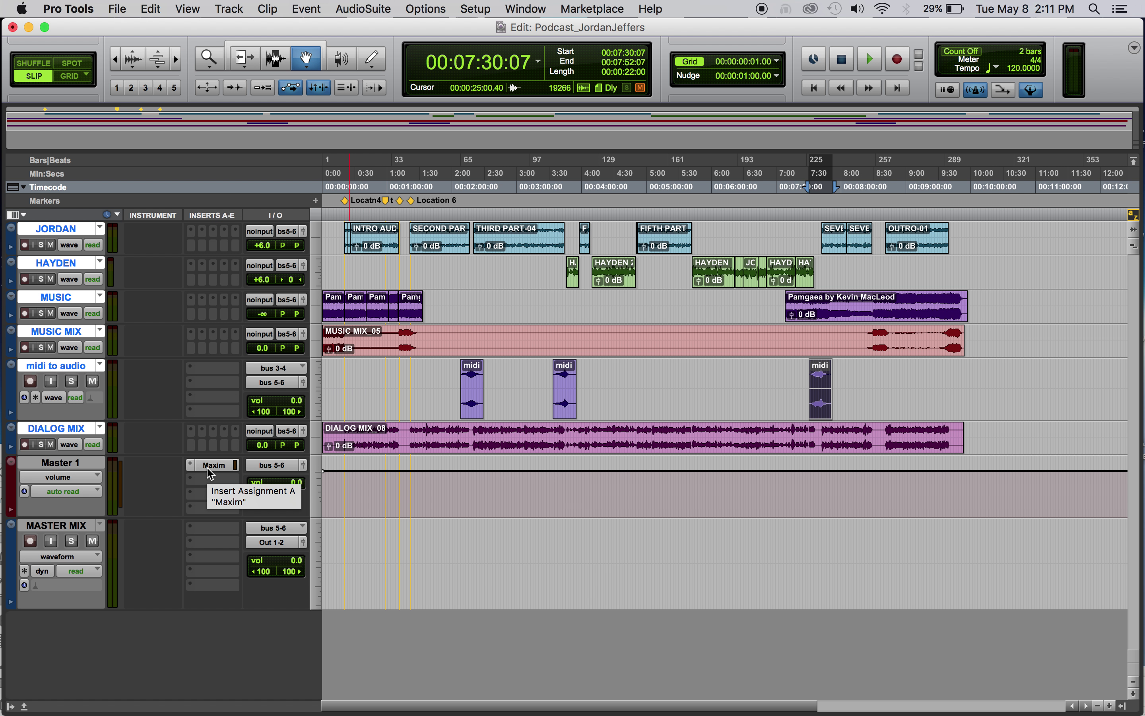
Re-insert the Maxim limiter on Master 1
left_click(217, 468)
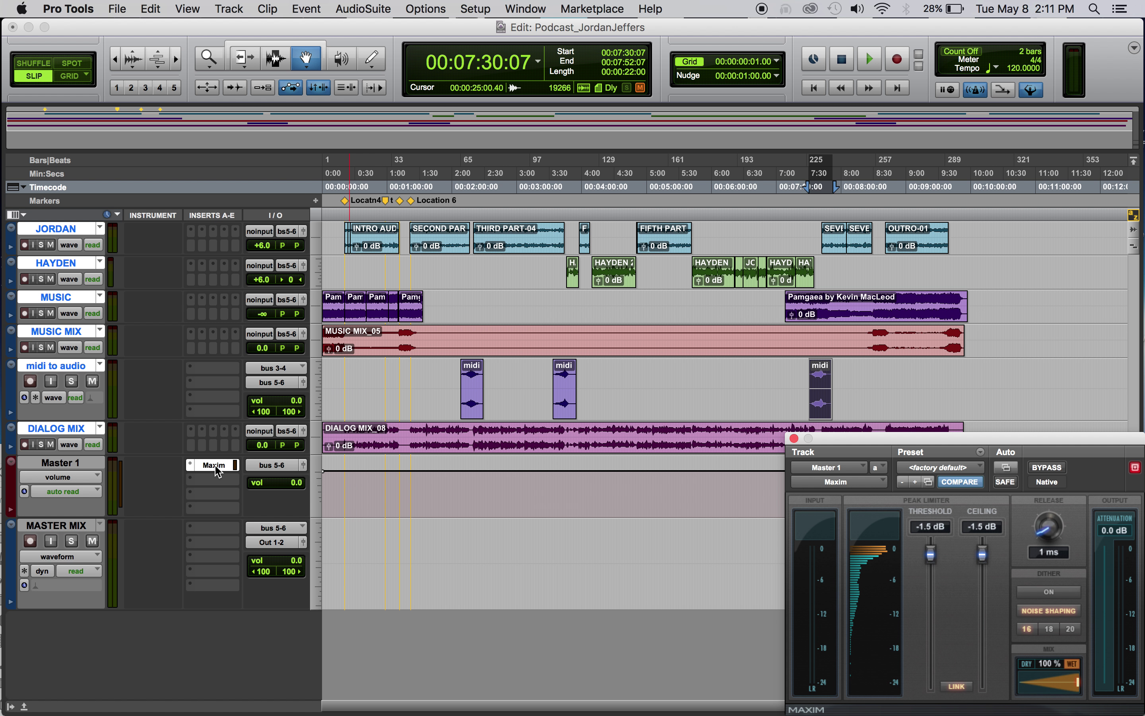
left_click(192, 467)
mouse_move(194, 466)
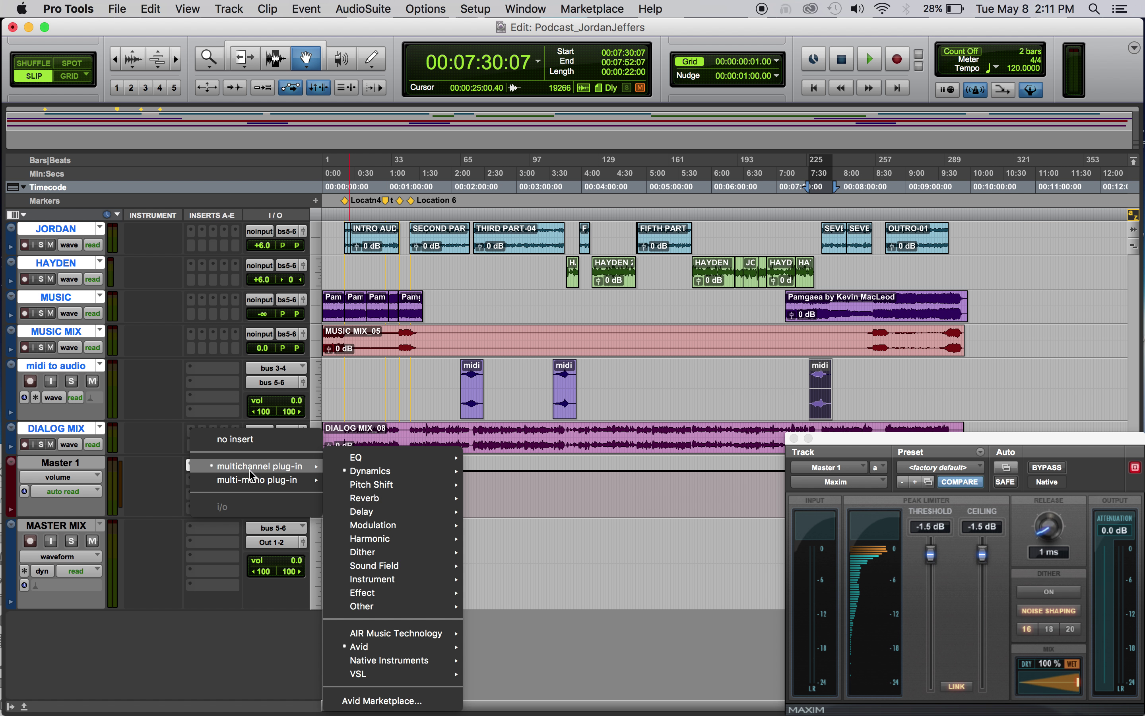
mouse_move(379, 471)
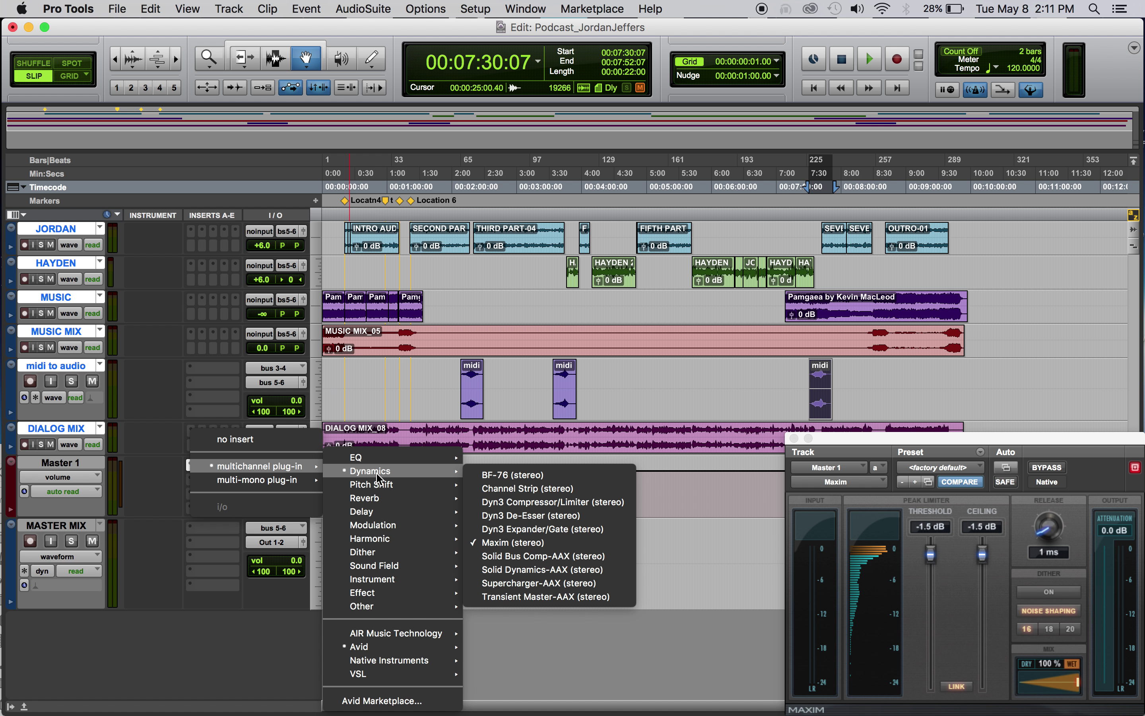
left_click(543, 544)
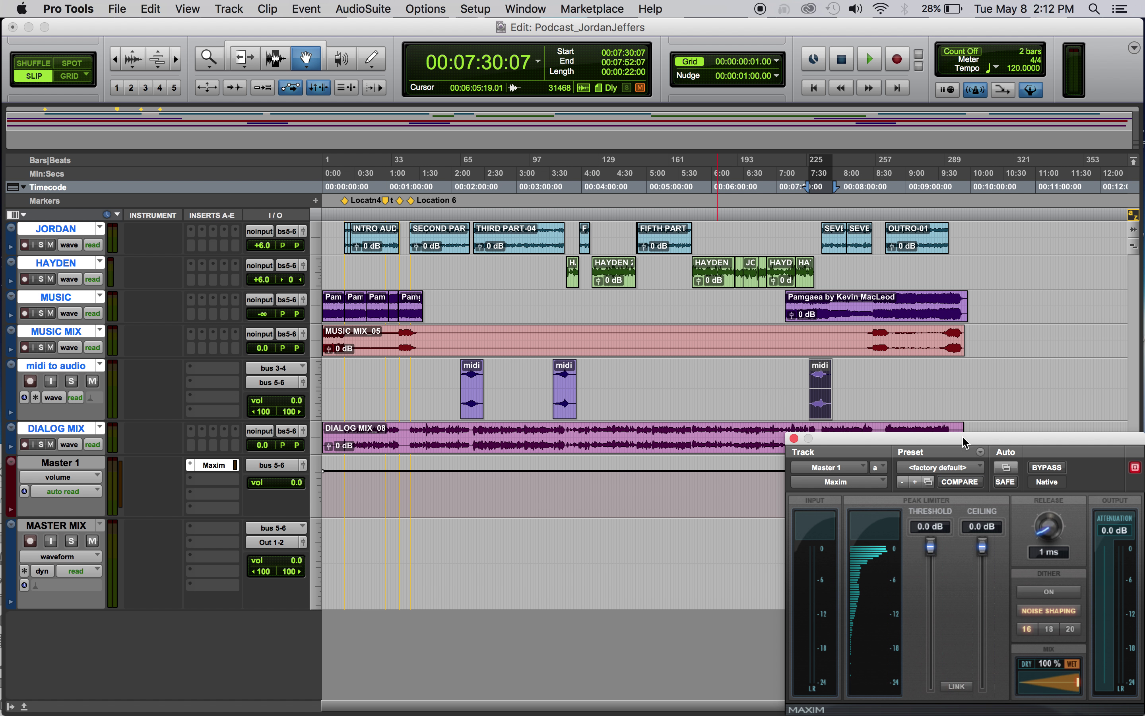
Link Maxim's threshold and ceiling and set them to -1.4 dB
left_click_drag(961, 435, 923, 33)
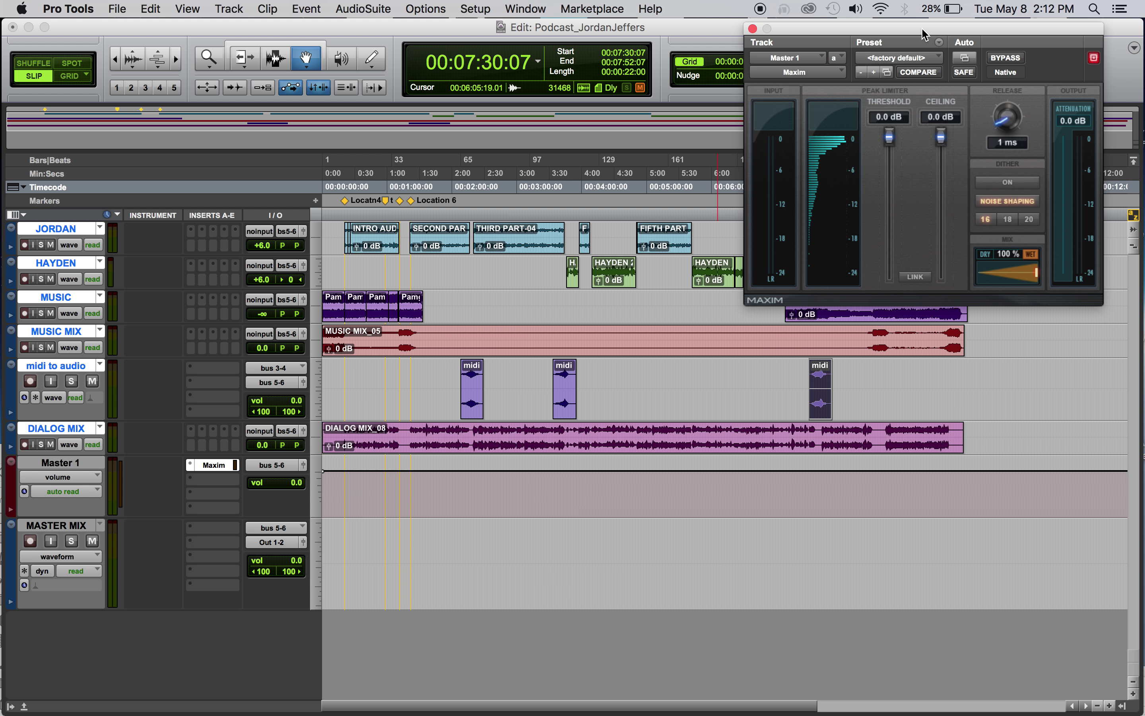
left_click(914, 279)
left_click_drag(891, 139, 892, 150)
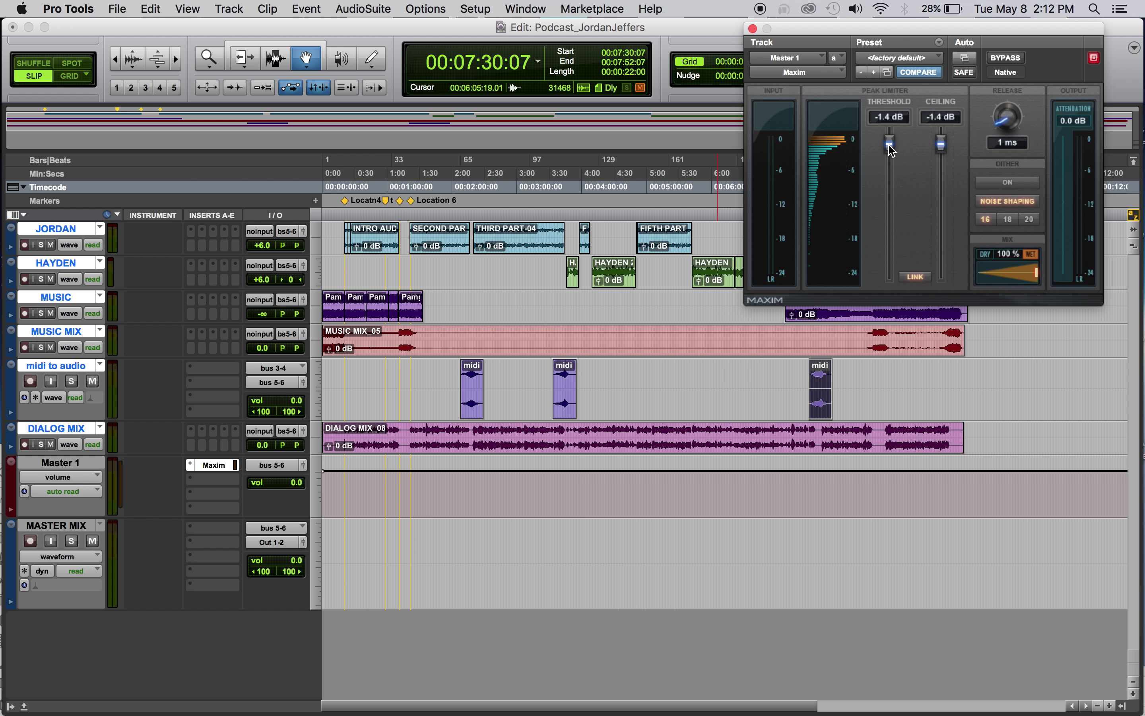
left_click(753, 28)
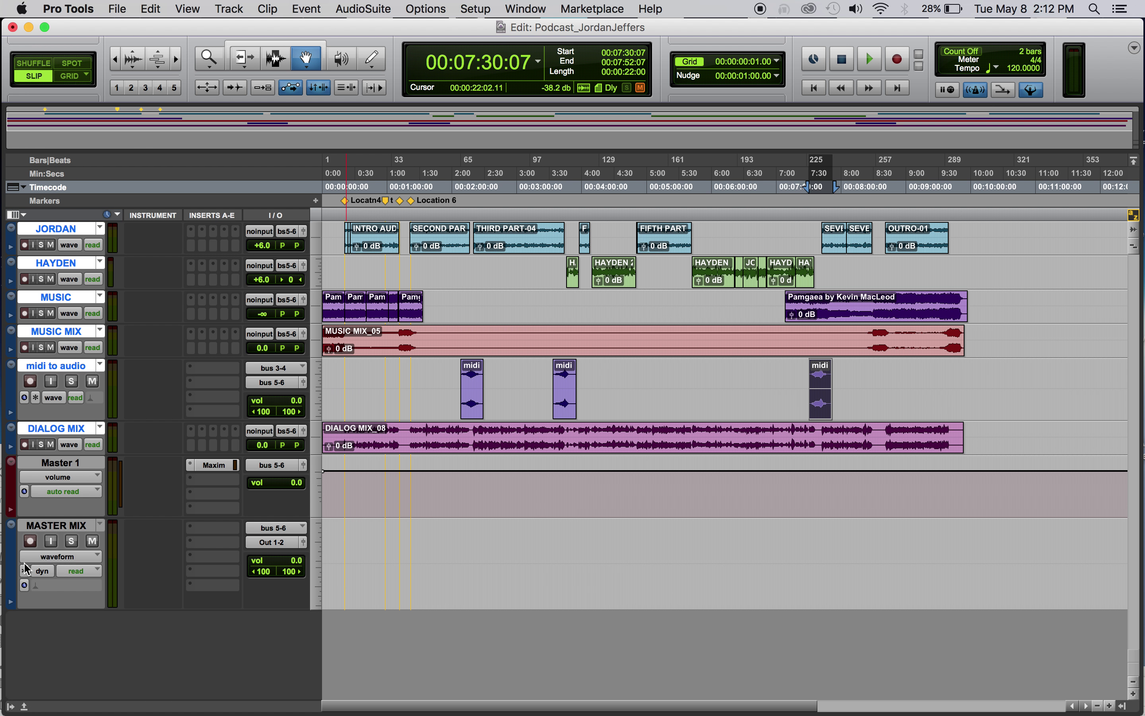
Record-arm MASTER MIX and record about 18 seconds of the mix from the session start
left_click(31, 541)
key("Return")
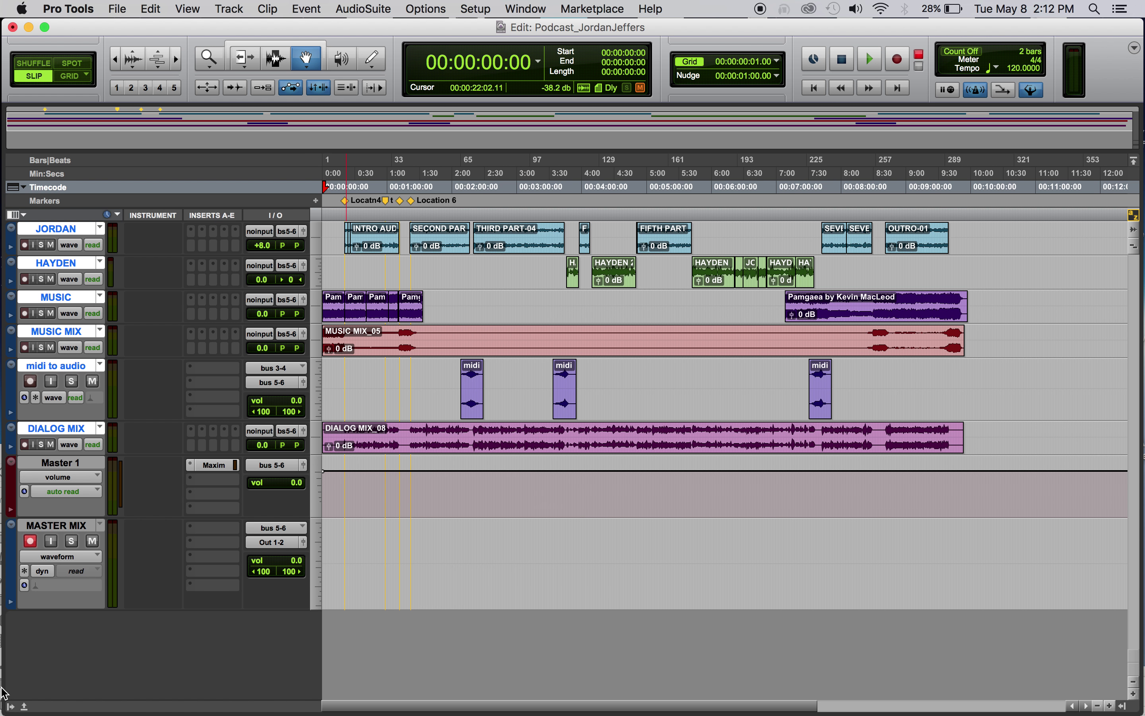
left_click(897, 60)
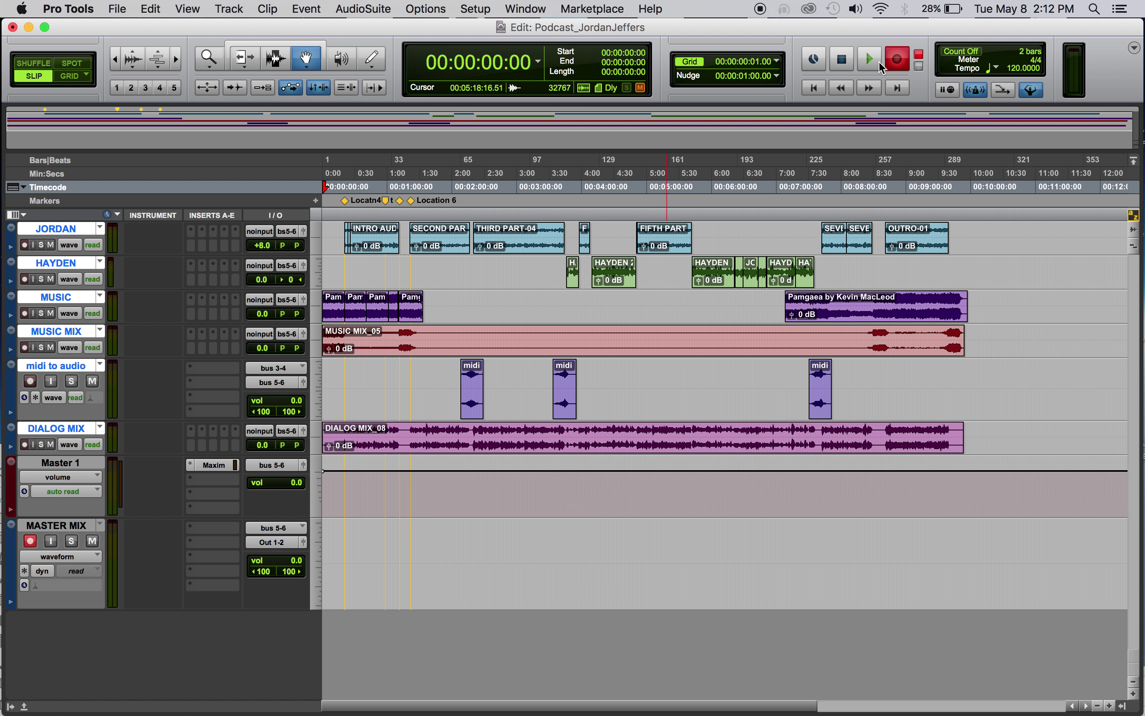
left_click(869, 61)
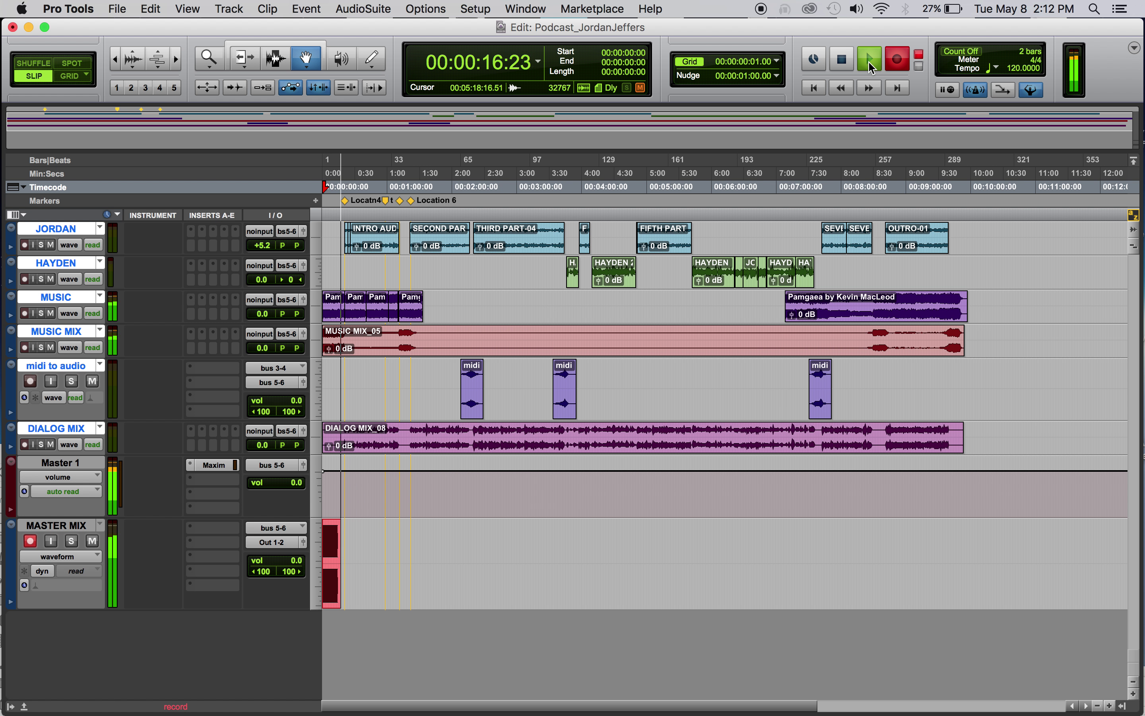
key("space")
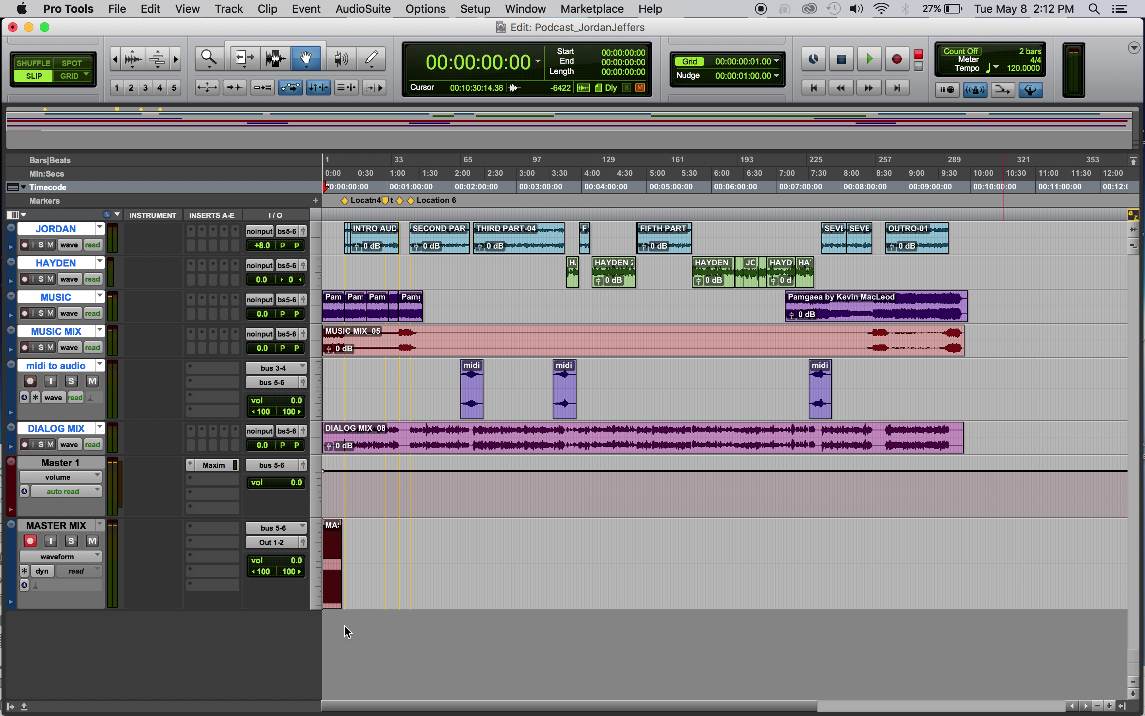
left_click(336, 553)
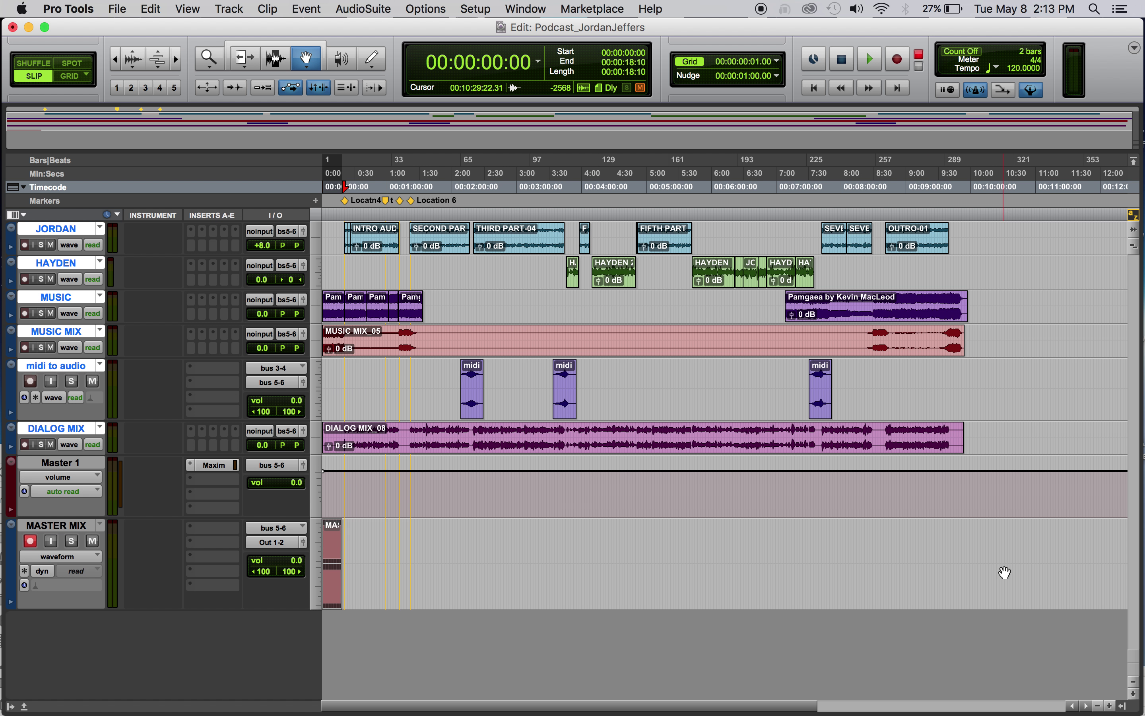
key("F7")
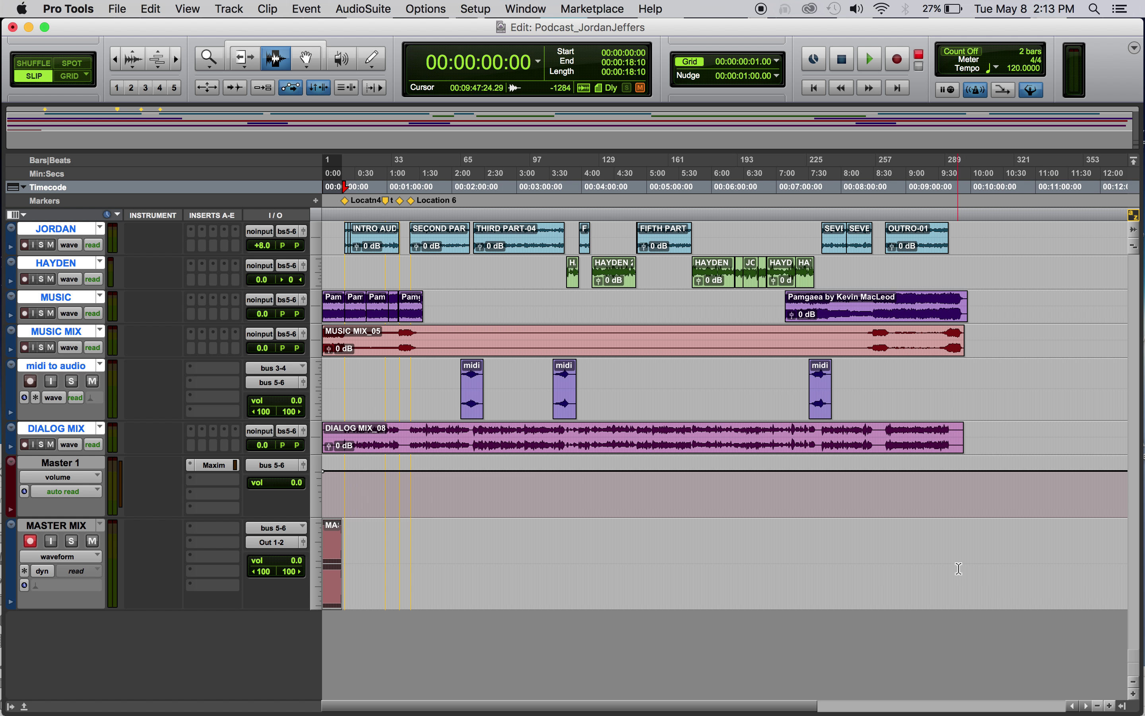
Render MASTER MIX from 0 to 10:04:21 into a new clip
left_click(958, 569, "shift")
left_click(975, 568, "shift")
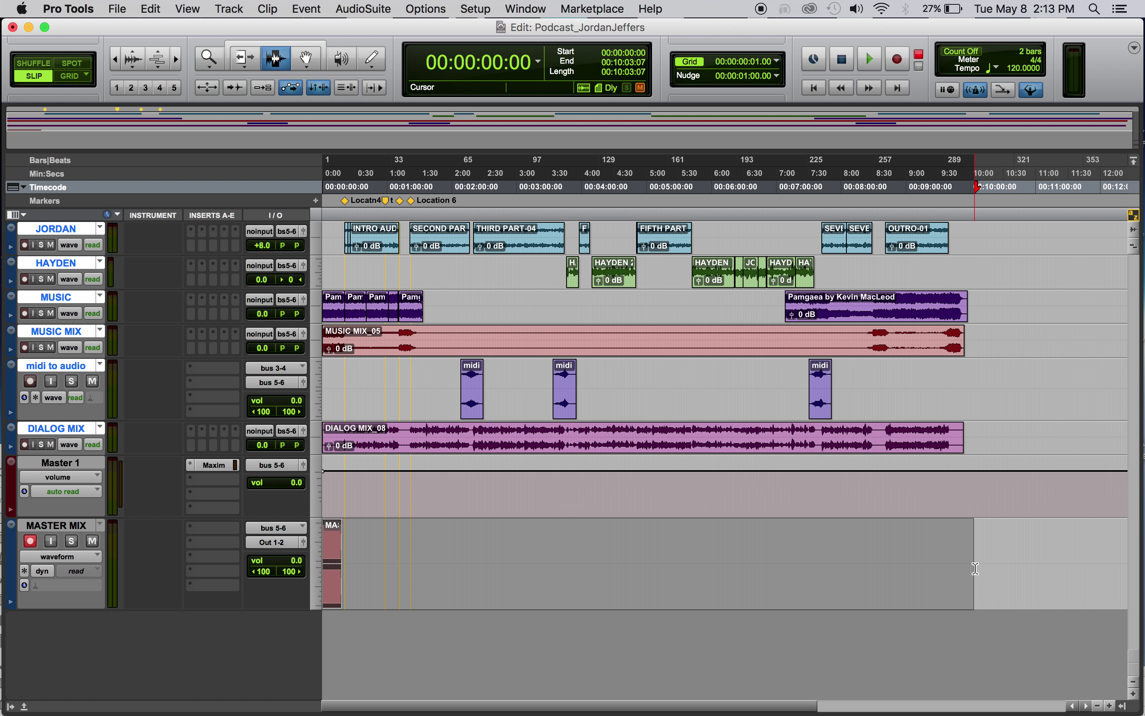
key("alt+shift+3")
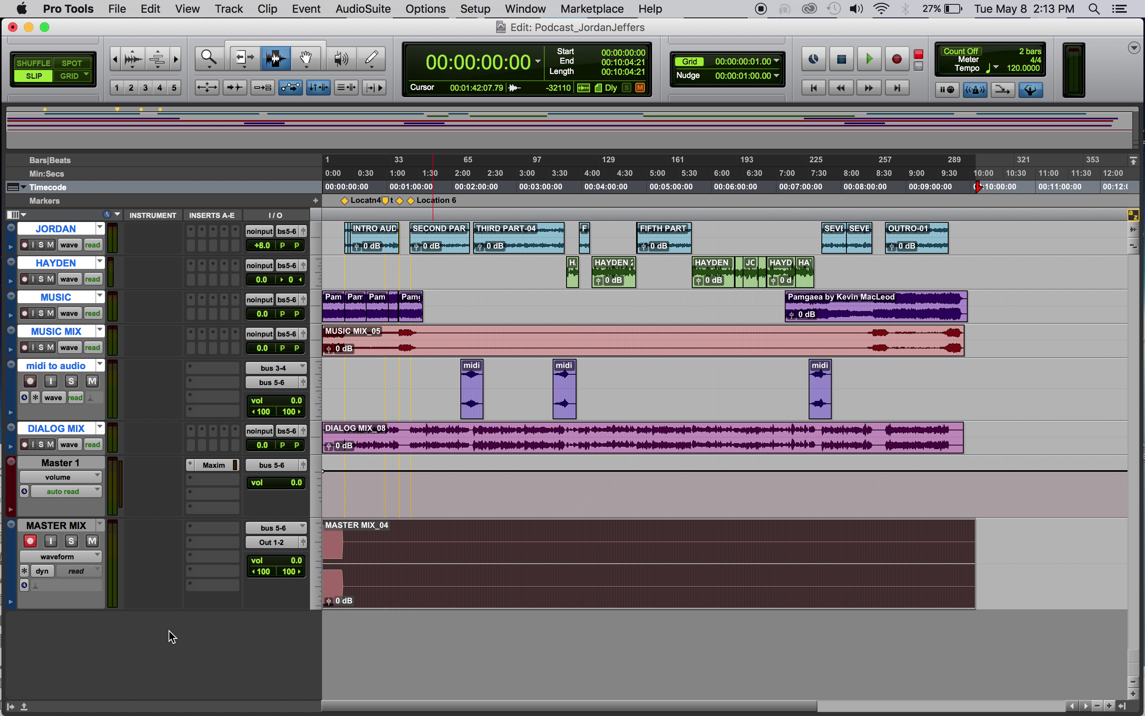
Disarm recording on MASTER MIX, solo it, and return to the Grabber tool
left_click(31, 544)
left_click(67, 542)
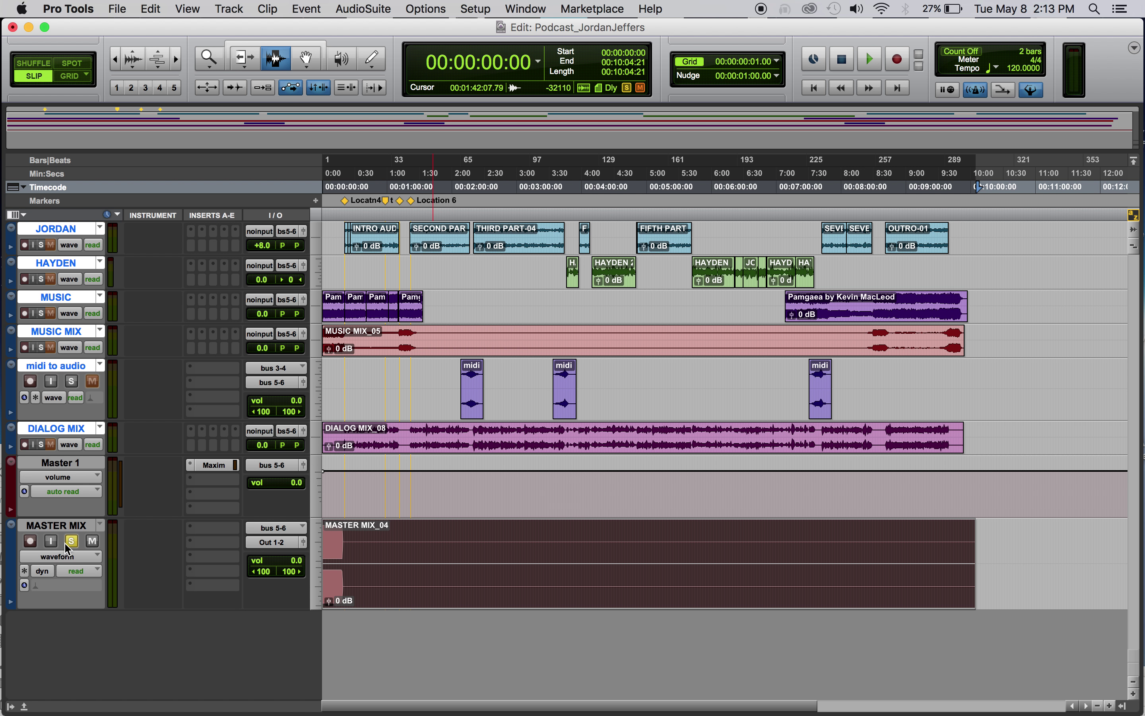
key("F8")
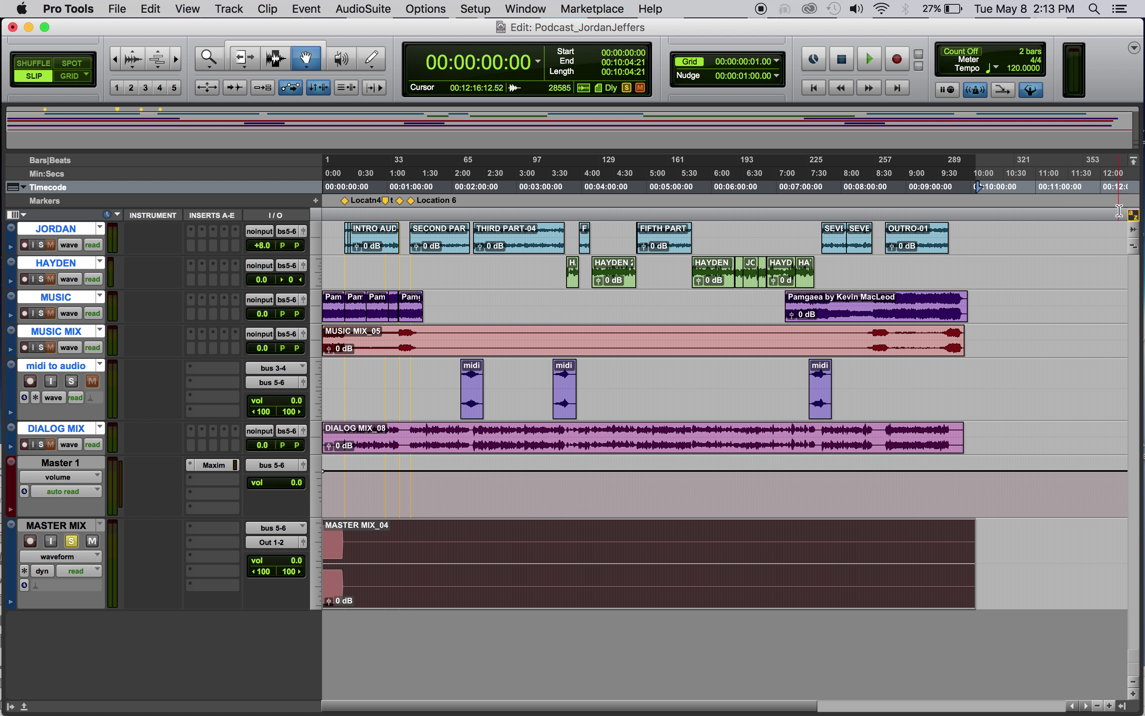
Use Export Clips as Files from the Clips list menu to export as a 16-bit, 44.1 kHz interleaved WAV
left_click(1124, 706)
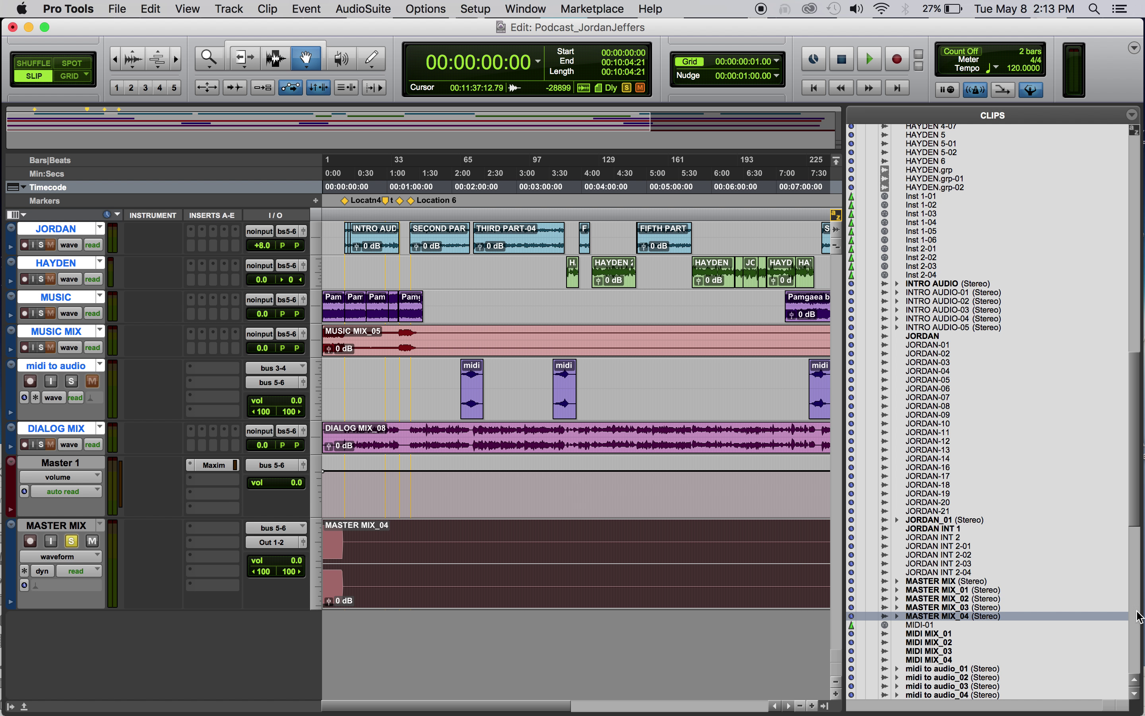
left_click(1133, 116)
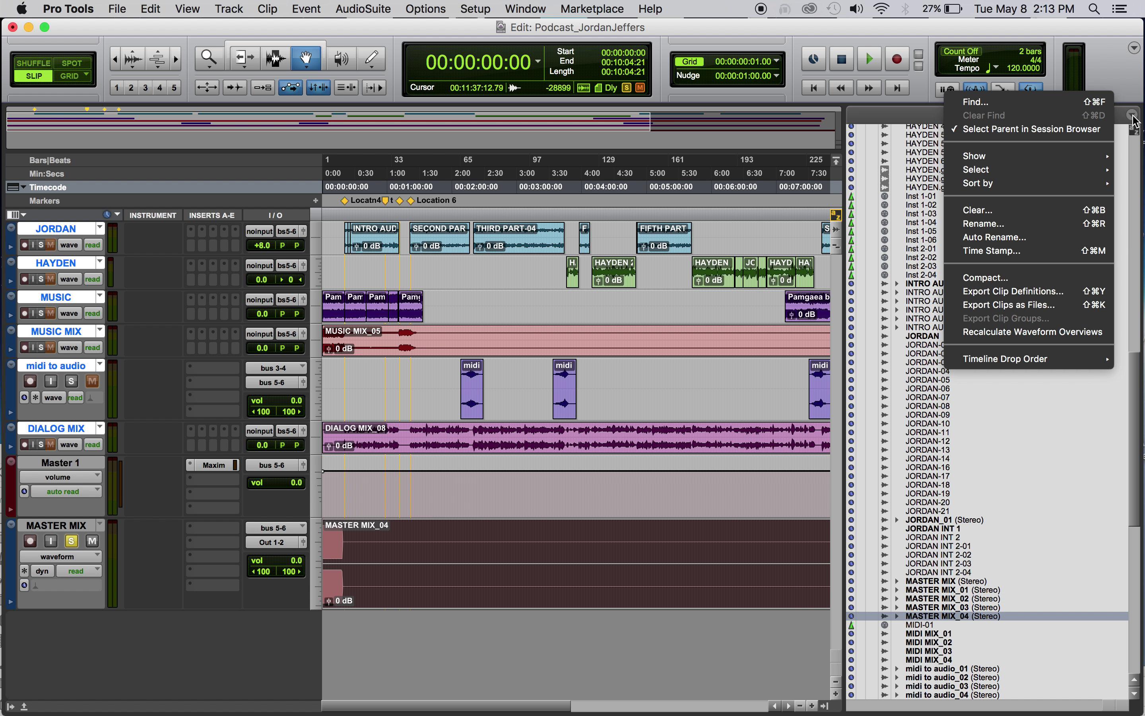
left_click(1016, 304)
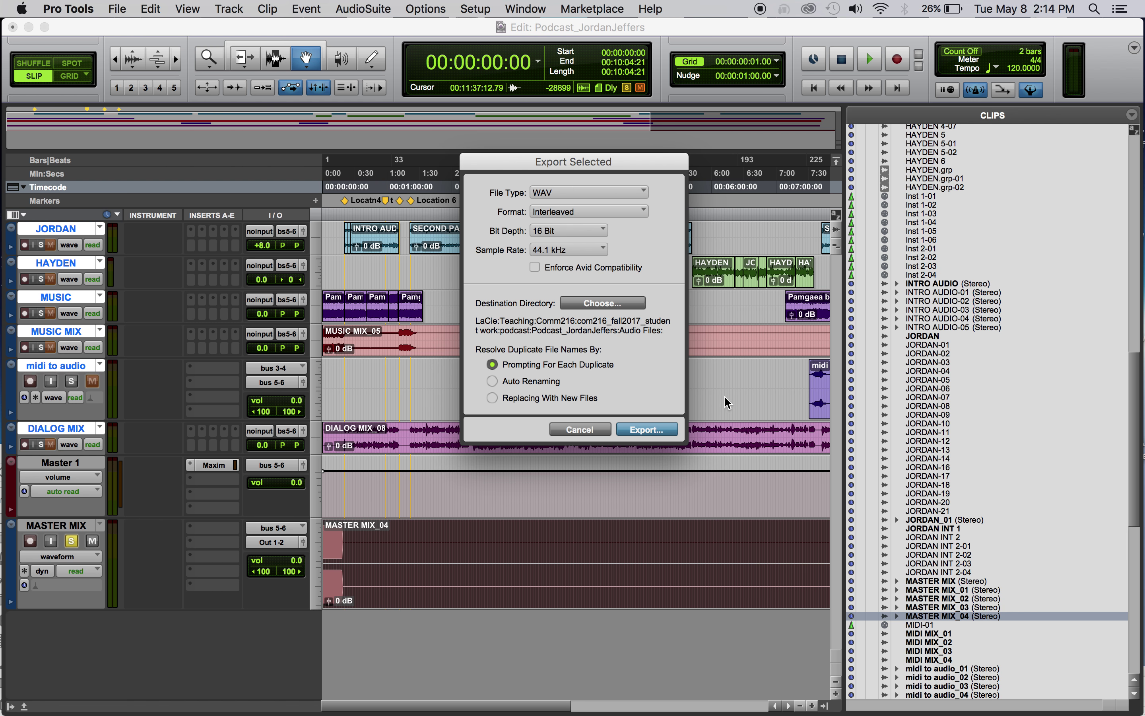
Save the WAV under a final podcast name in the session folder, replacing the old file
left_click(647, 432)
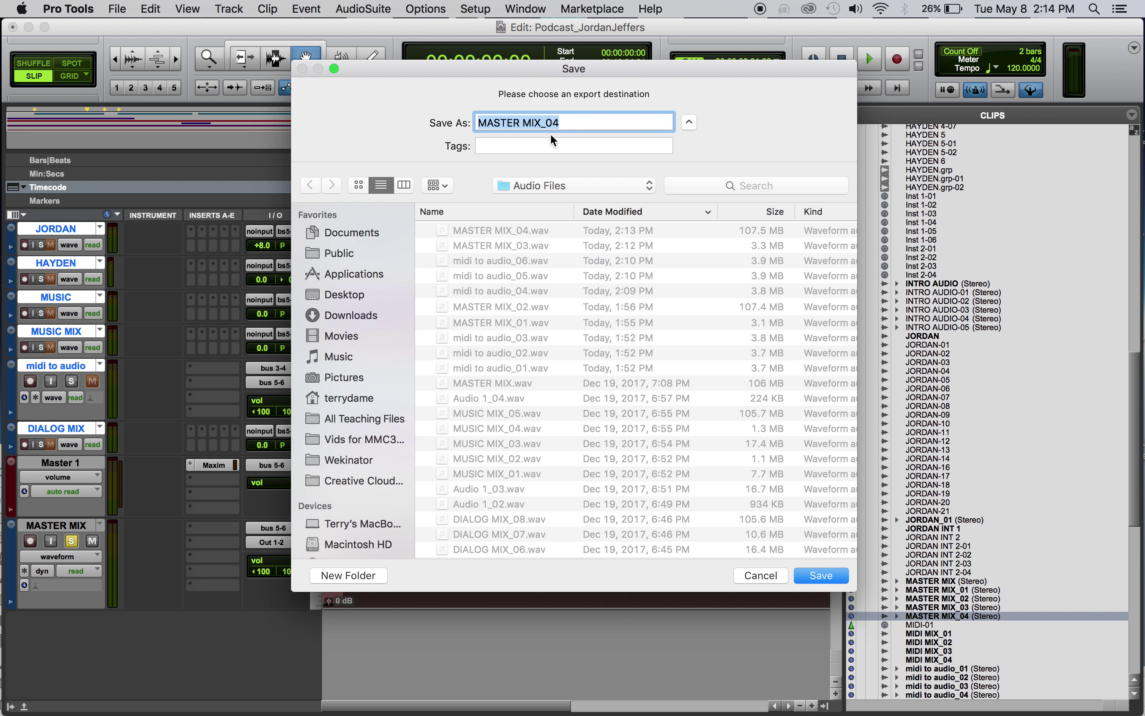
type("Podcast")
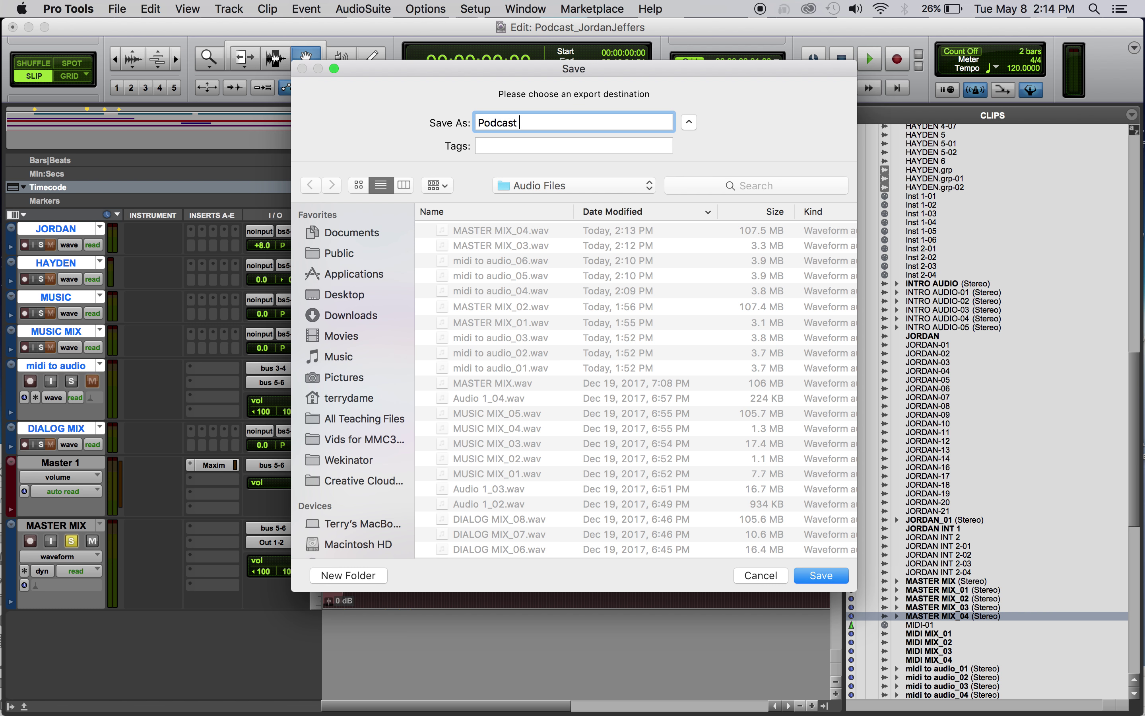
left_click(567, 186)
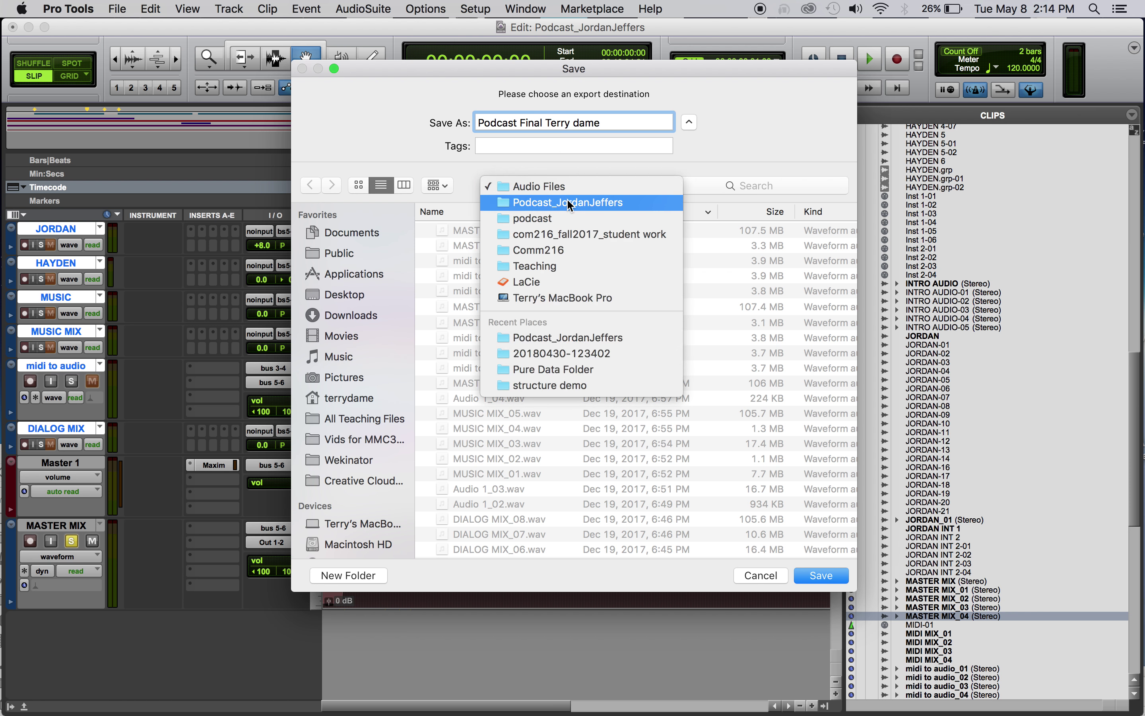
left_click(568, 201)
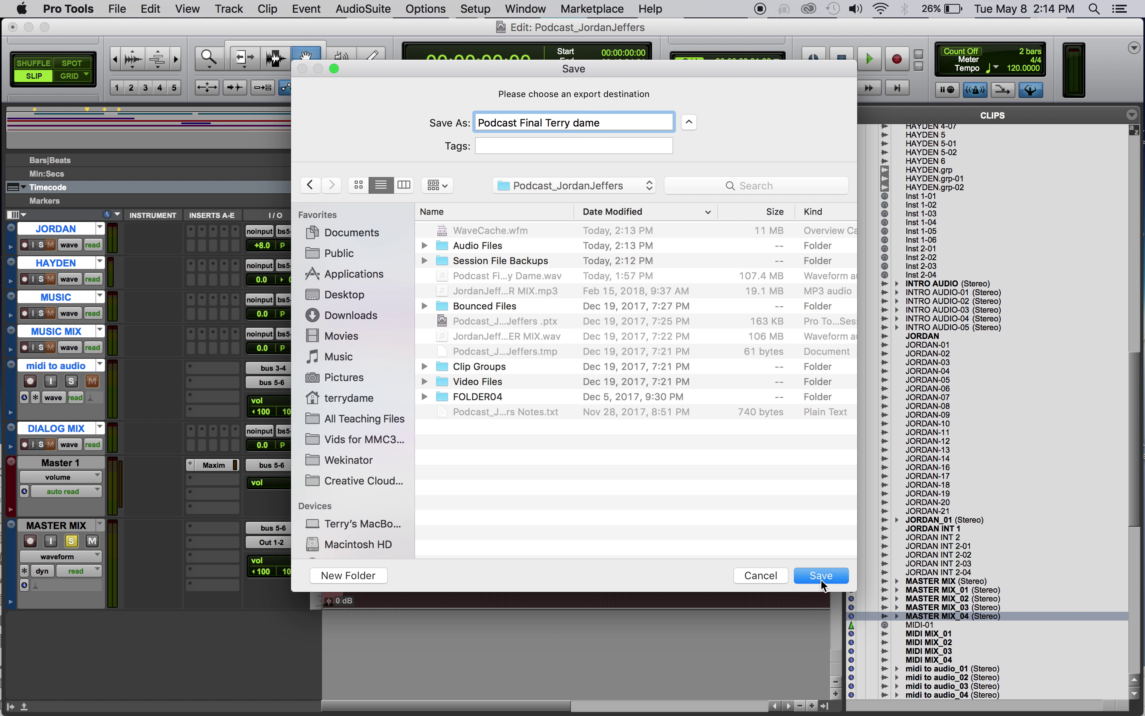
left_click(827, 577)
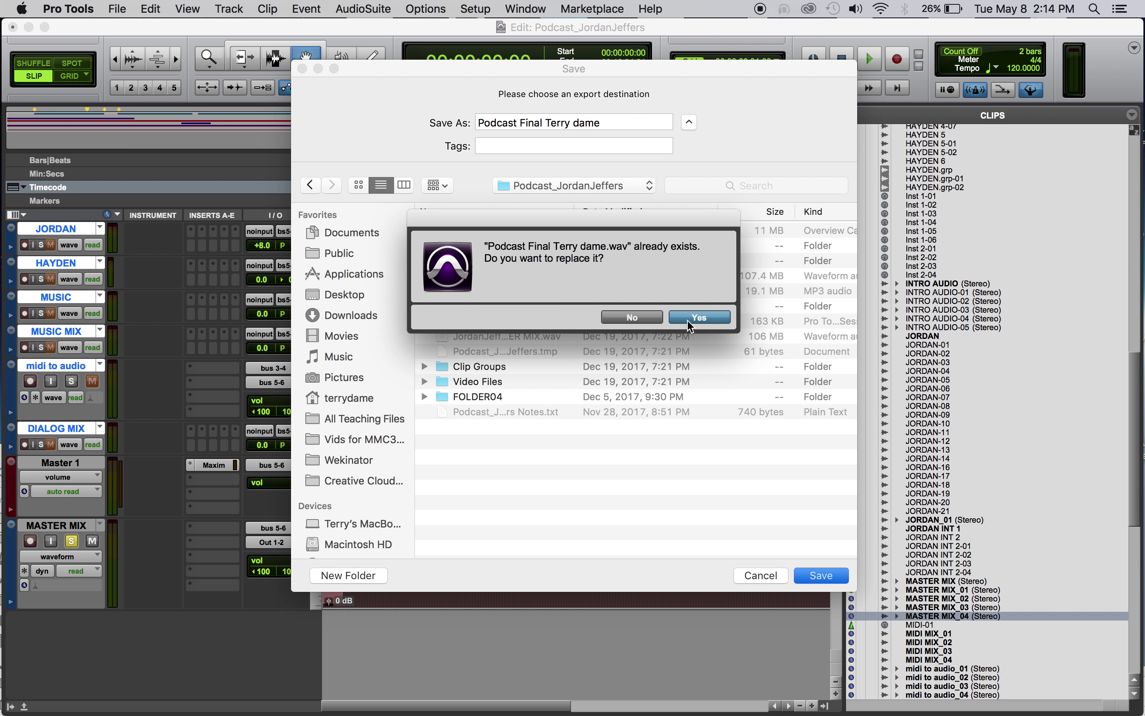
left_click(699, 317)
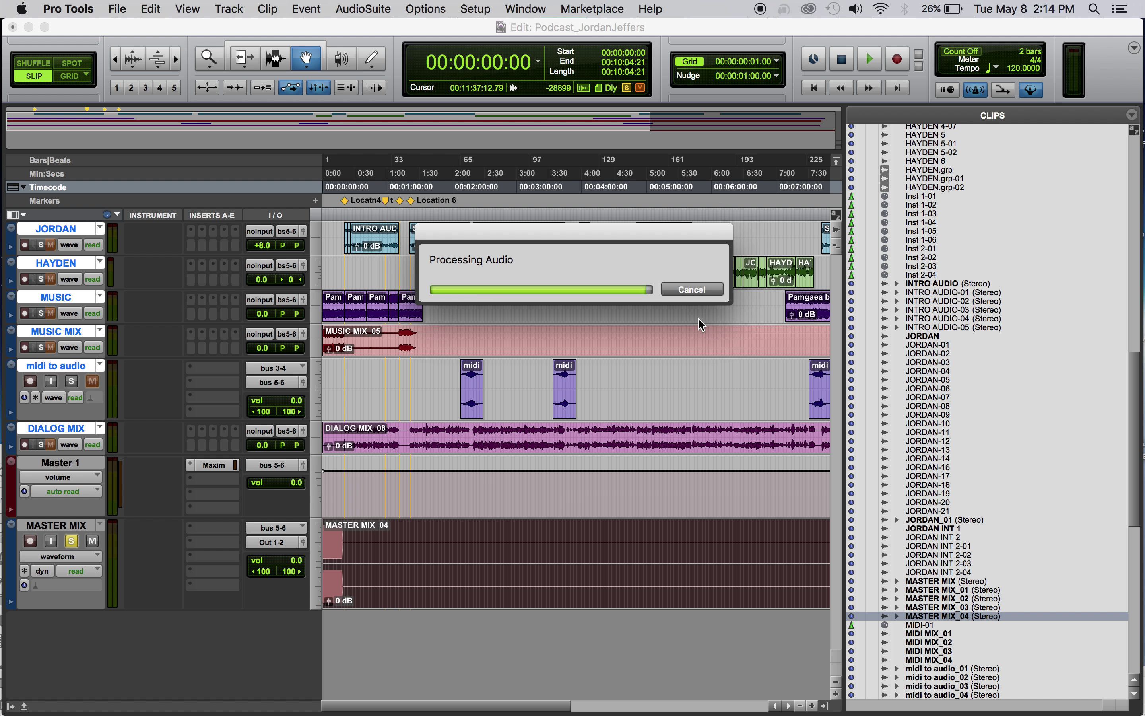
left_click(826, 706)
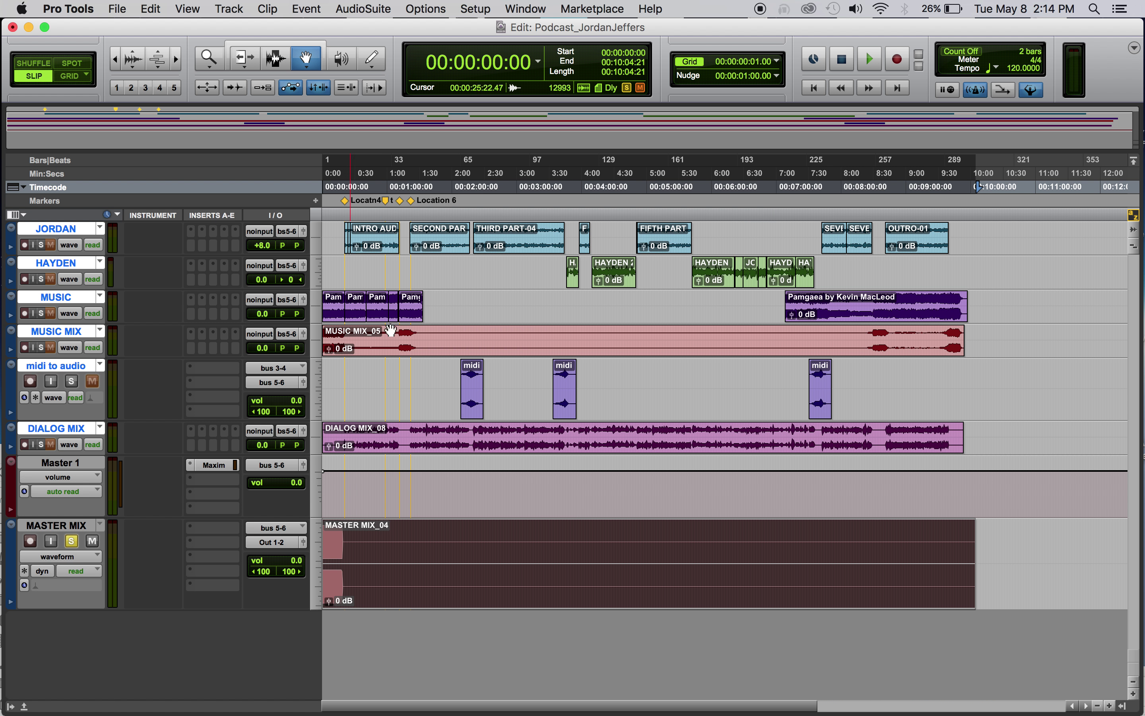